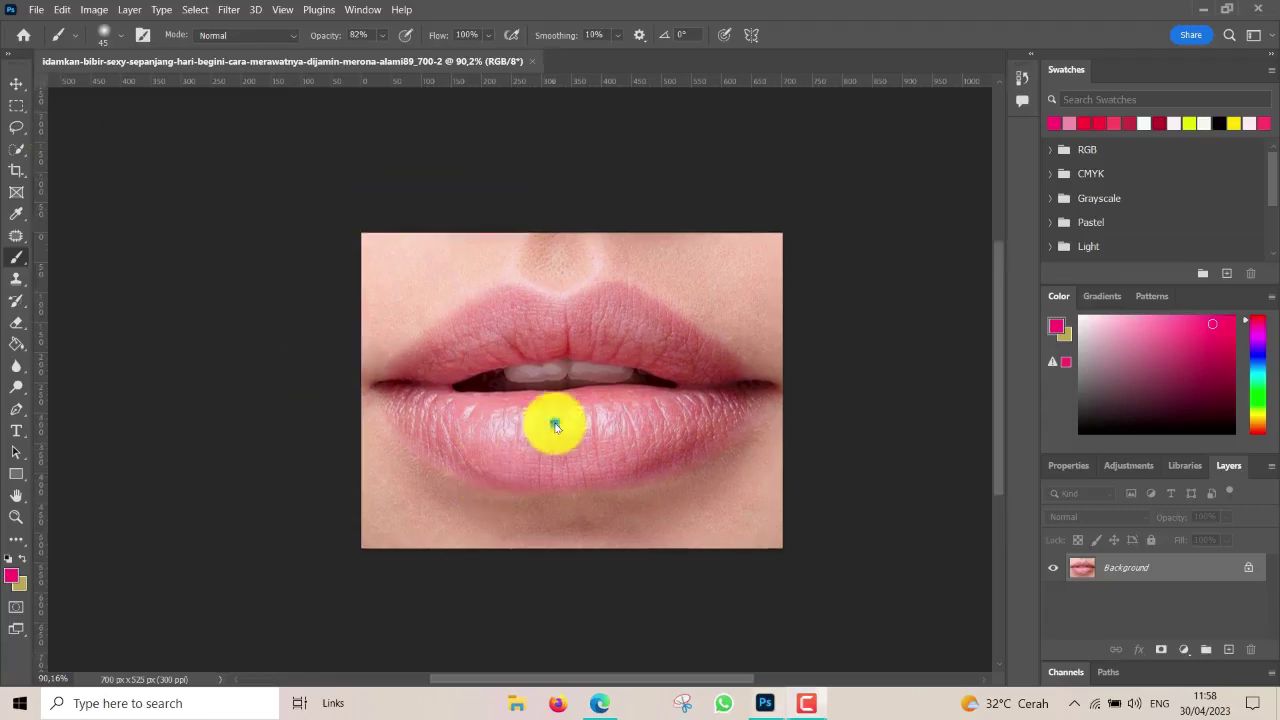
# Step: Zoom to about 157% and pan the canvas so the lips are centred
pyautogui.scroll(1, 521, 364)
pyautogui.scroll(1, 521, 364)
pyautogui.scroll(1, 521, 364)
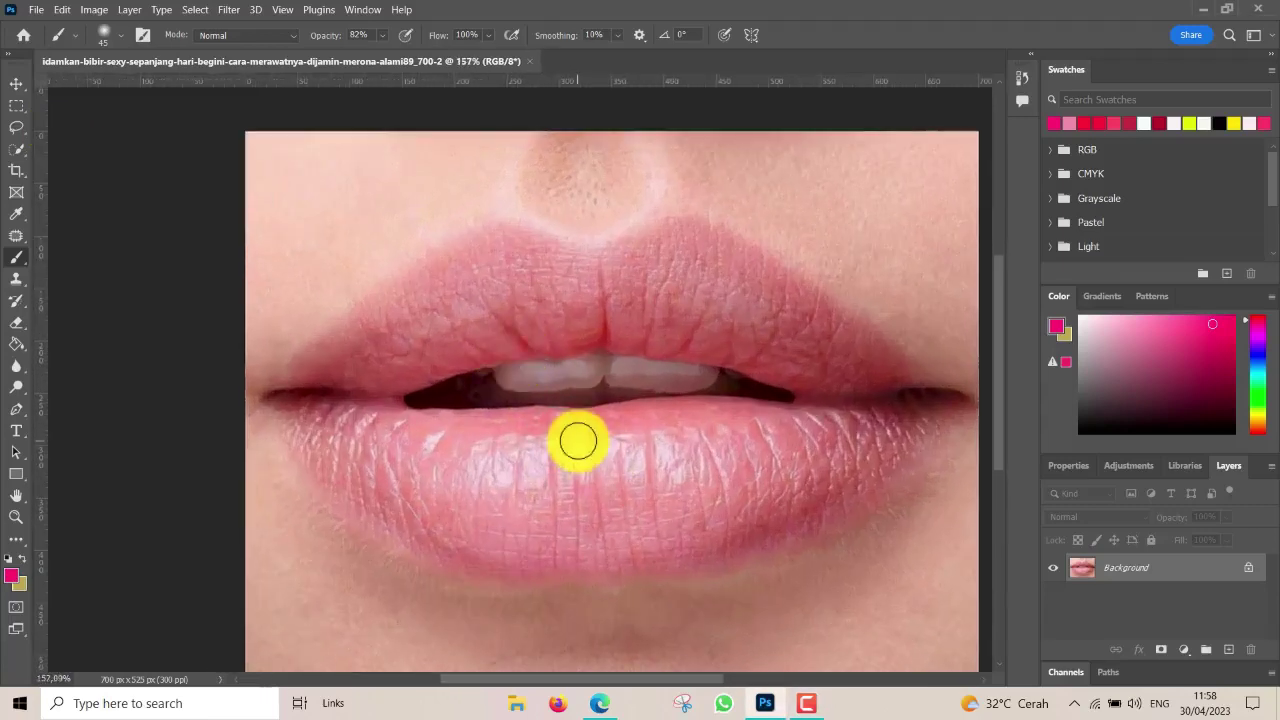
pyautogui.moveTo(578, 438); pyautogui.dragTo(499, 398)
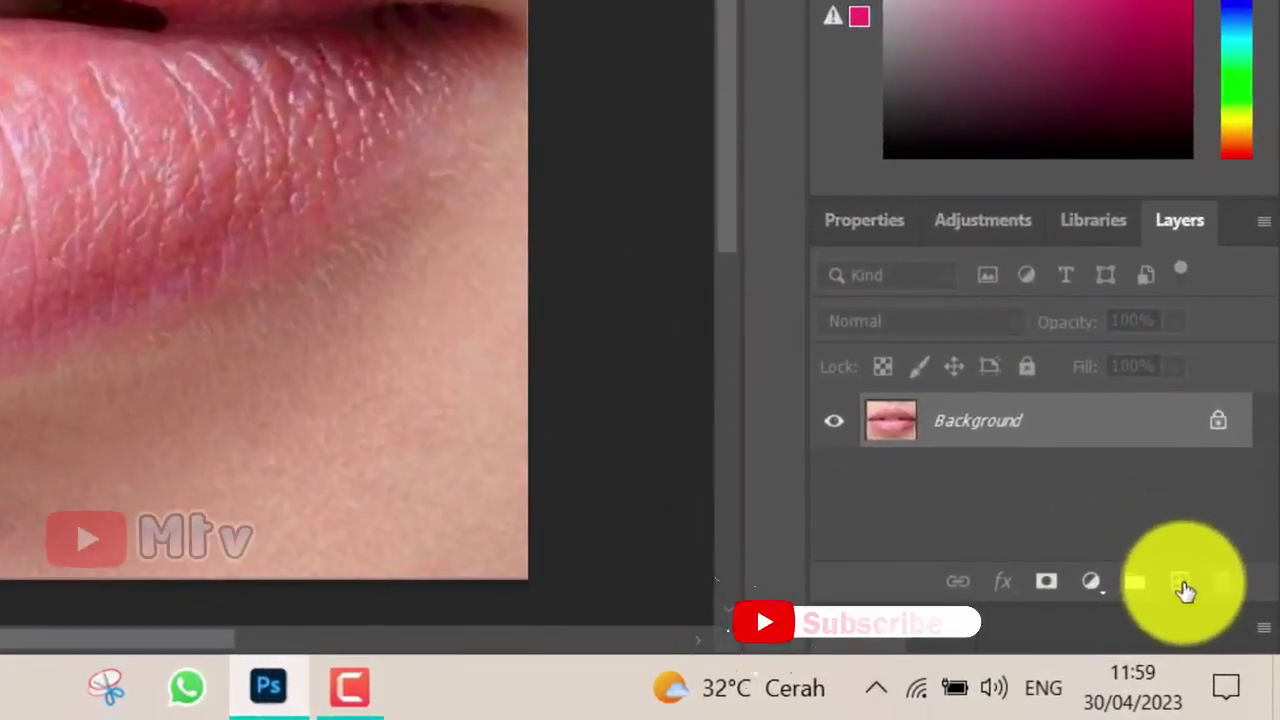
# Step: Add empty Layer 1 and set the foreground colour to vivid pink f12c76
pyautogui.click(1180, 585)
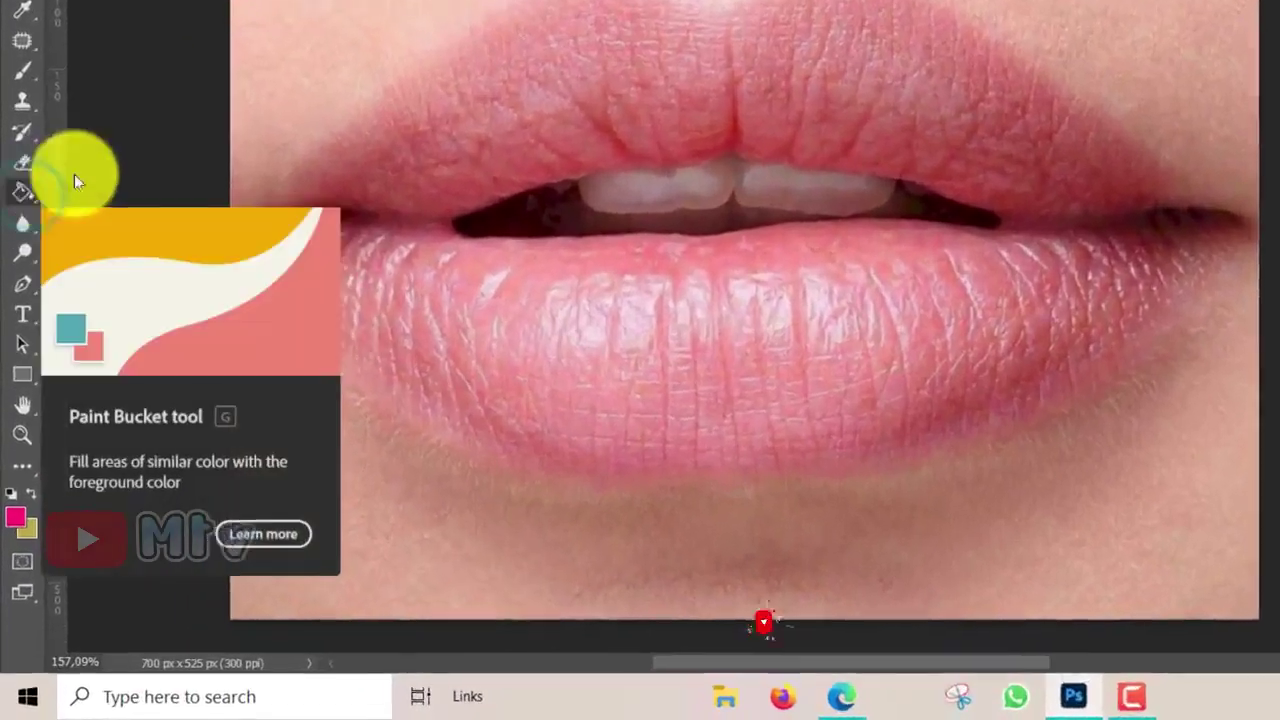
pyautogui.click(23, 190)
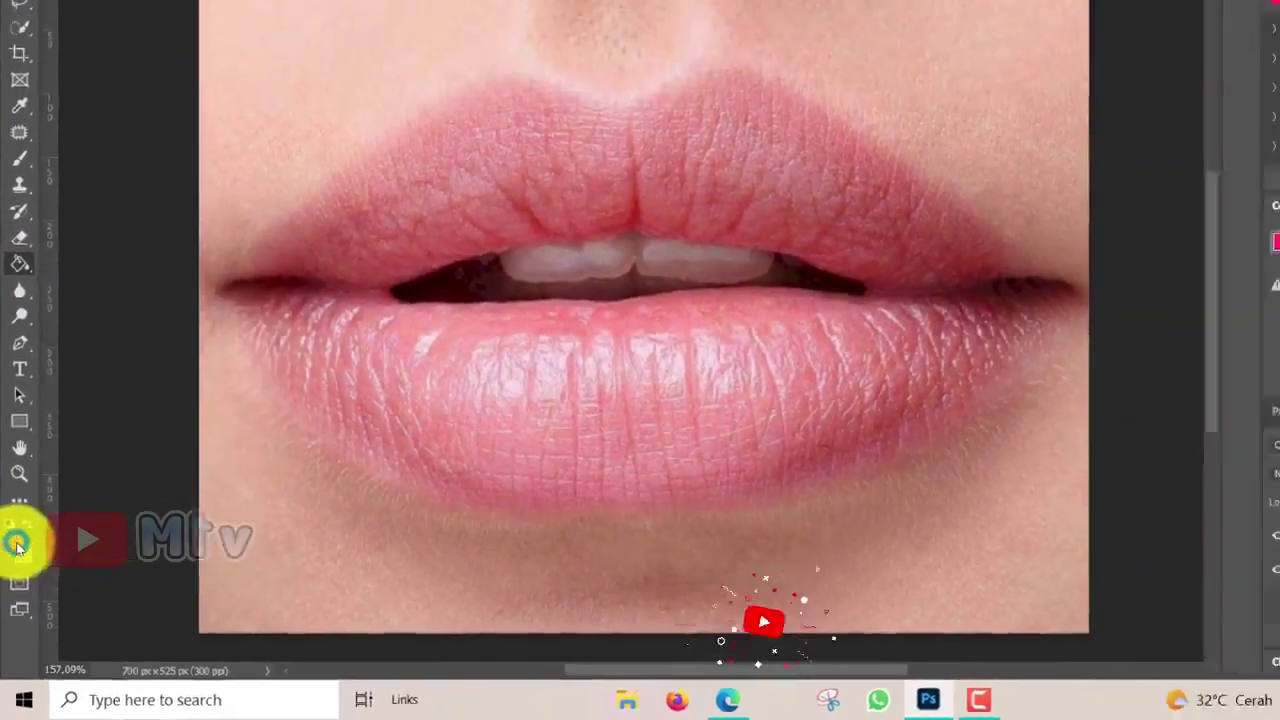
pyautogui.click(15, 514)
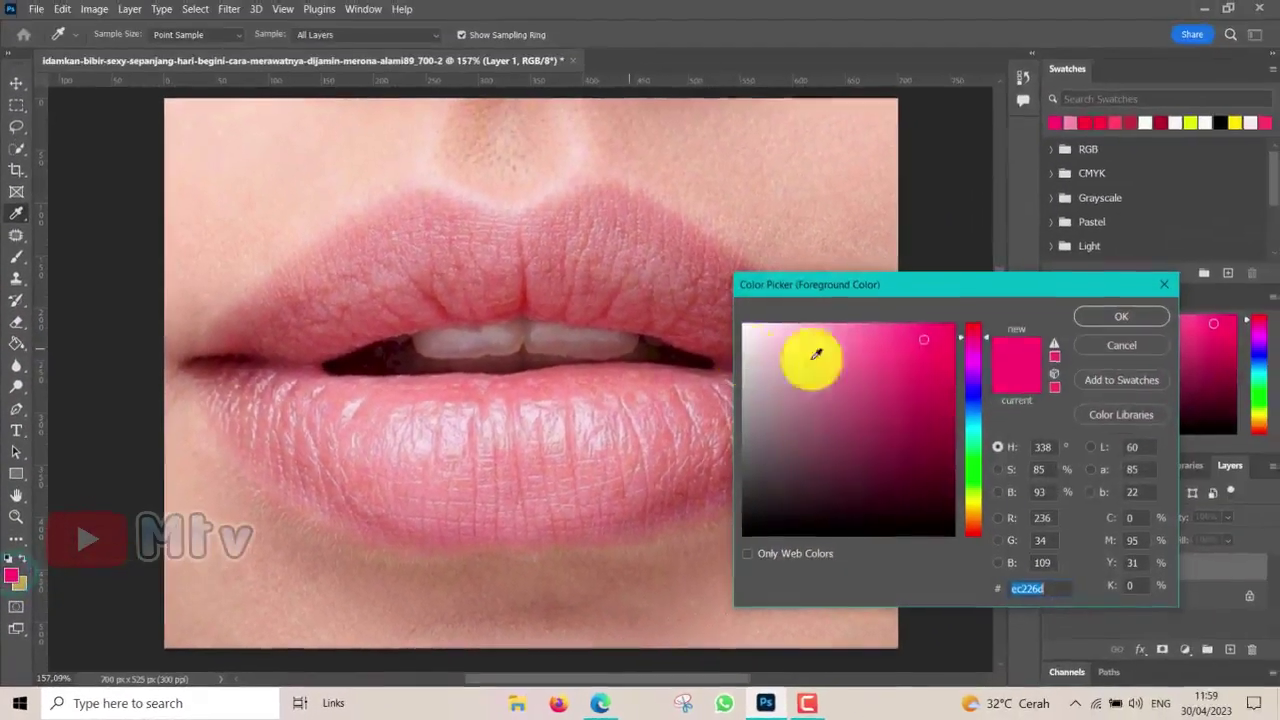
pyautogui.moveTo(927, 330); pyautogui.dragTo(917, 334)
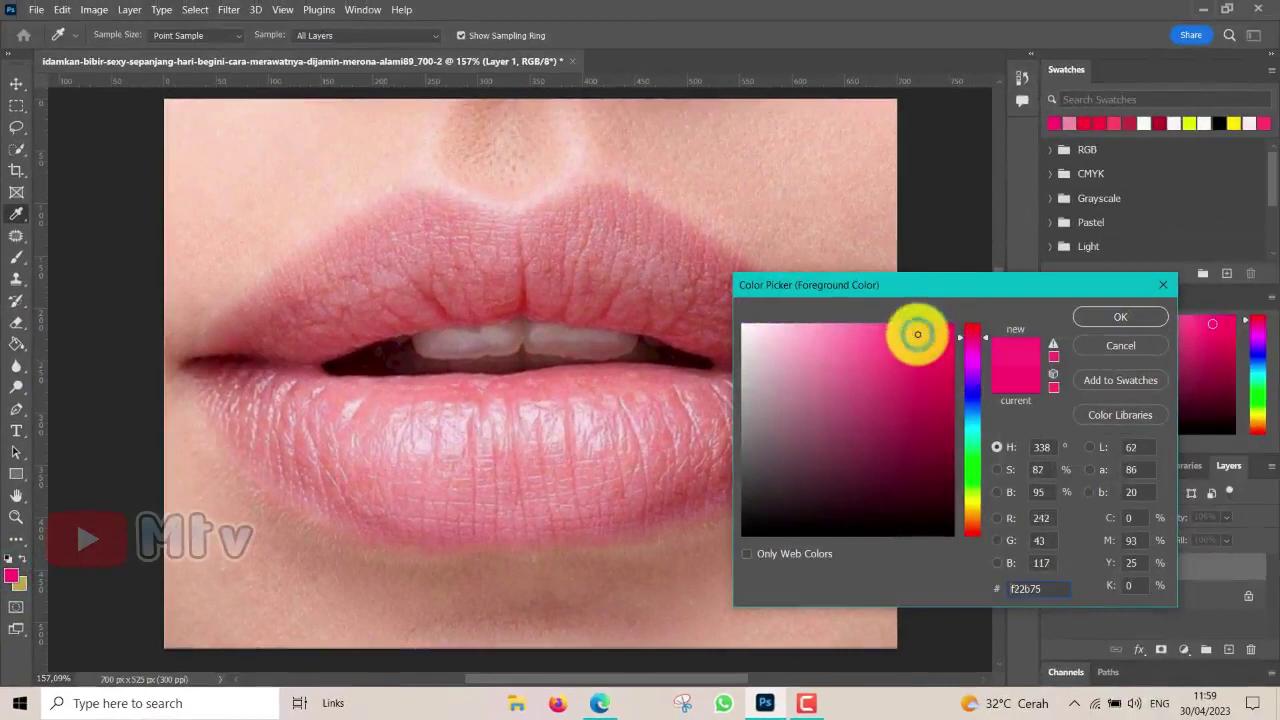
pyautogui.moveTo(917, 334); pyautogui.dragTo(915, 333)
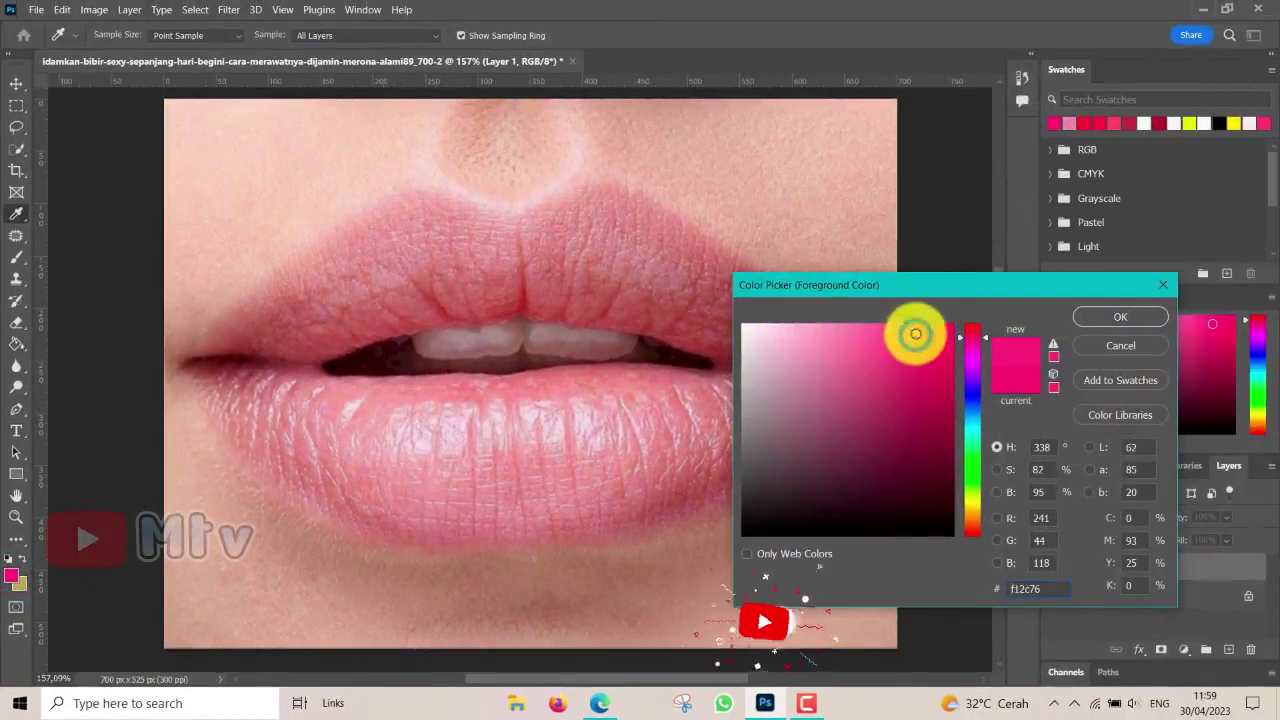
pyautogui.click(1127, 316)
pyautogui.press('g')
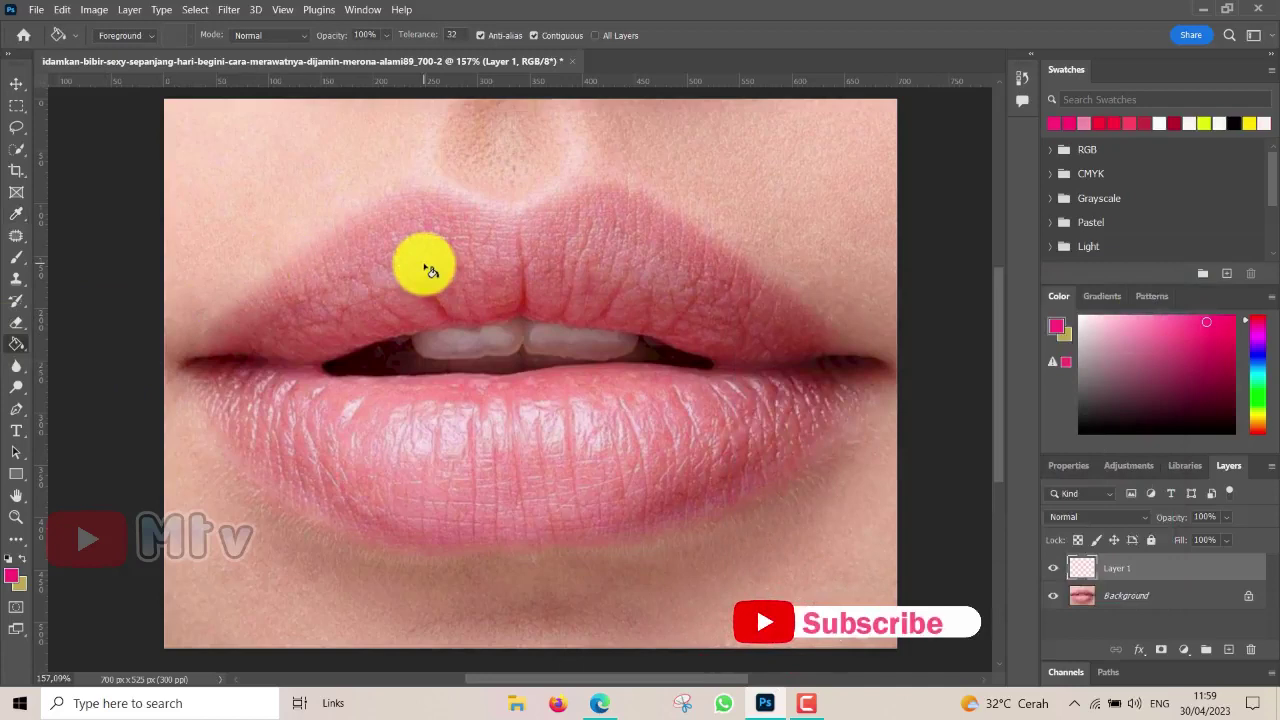
# Step: Fill Layer 1 with the pink and set its blend mode to Multiply
pyautogui.click(425, 266)
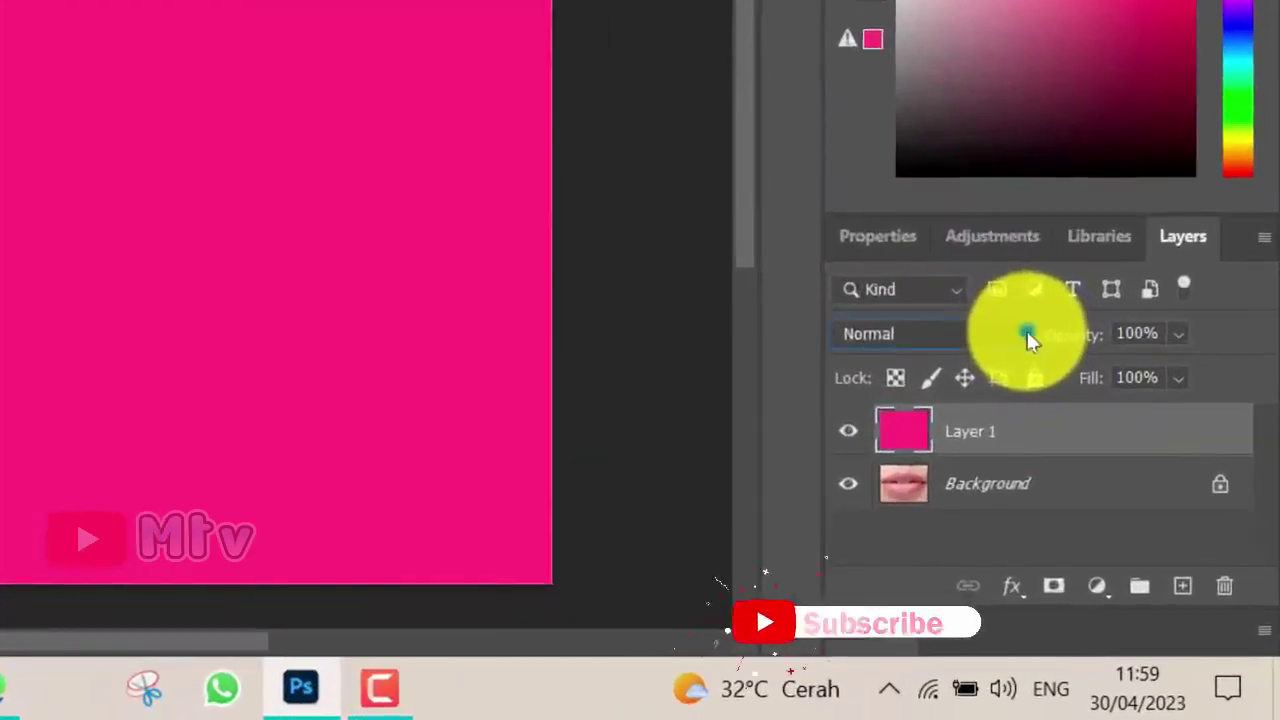
pyautogui.click(1070, 402)
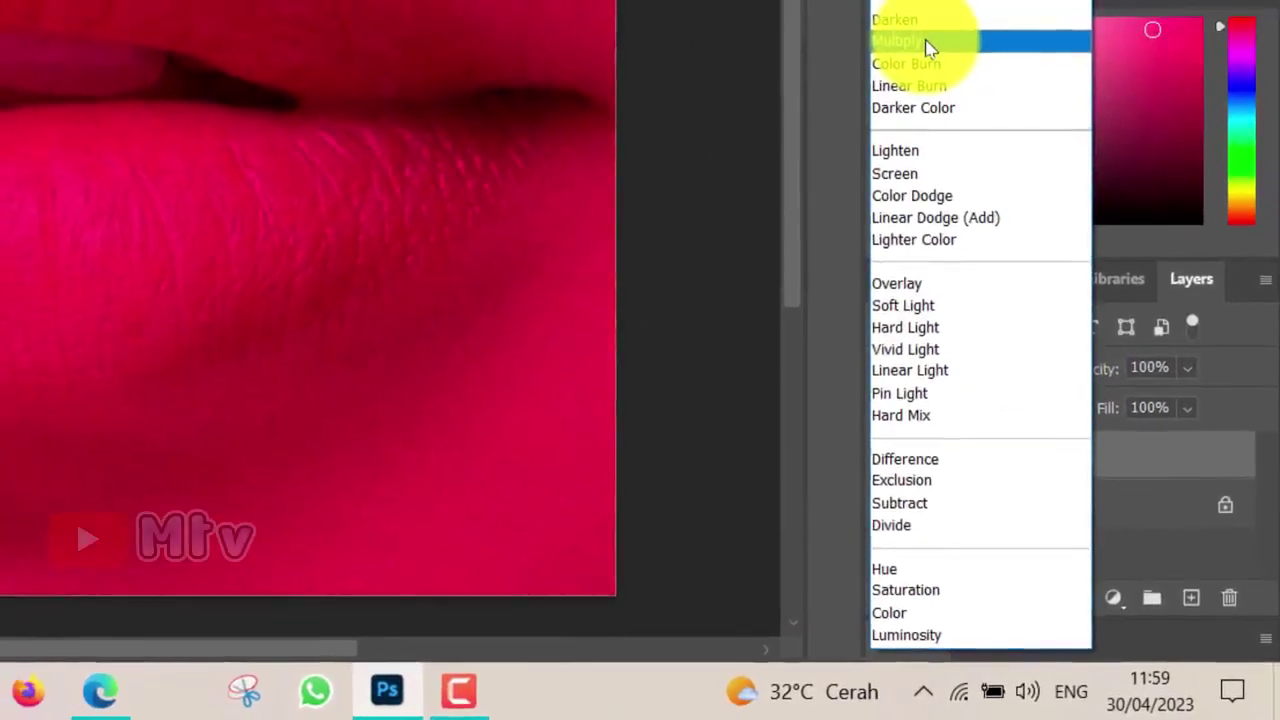
pyautogui.click(926, 43)
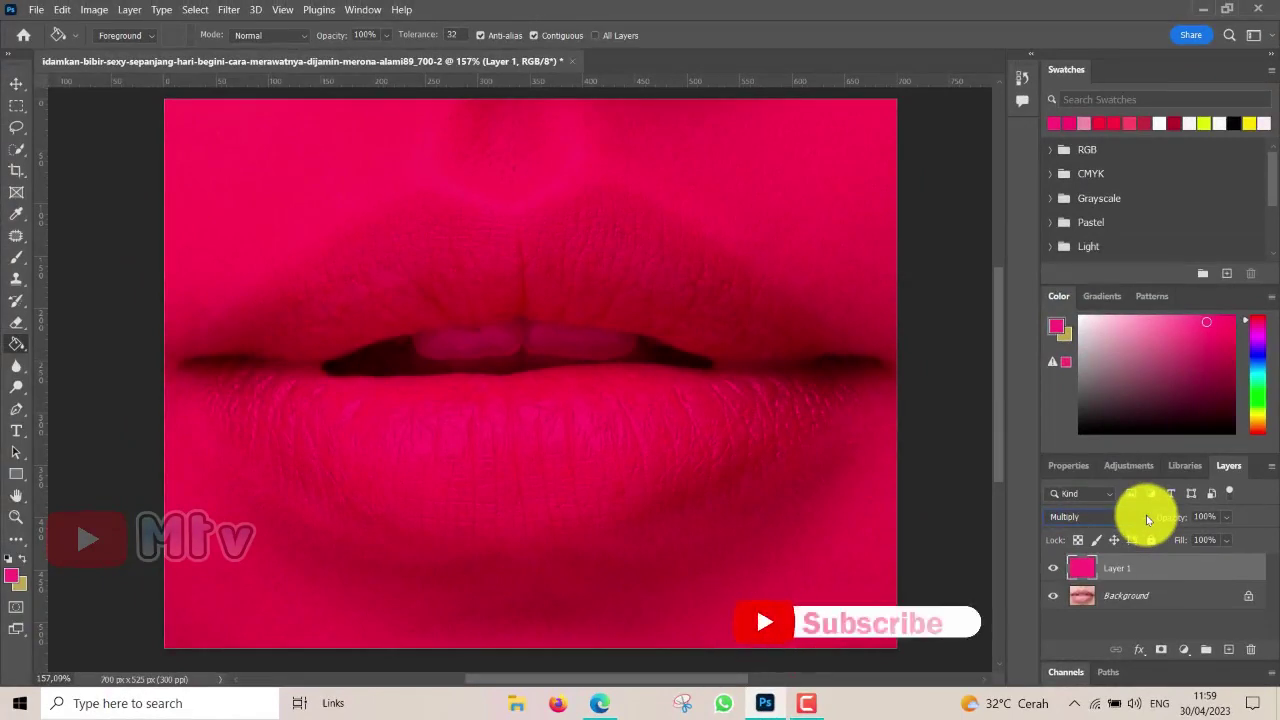
# Step: Add a layer mask to Layer 1 and invert it to black with Ctrl+I
pyautogui.click(1161, 650)
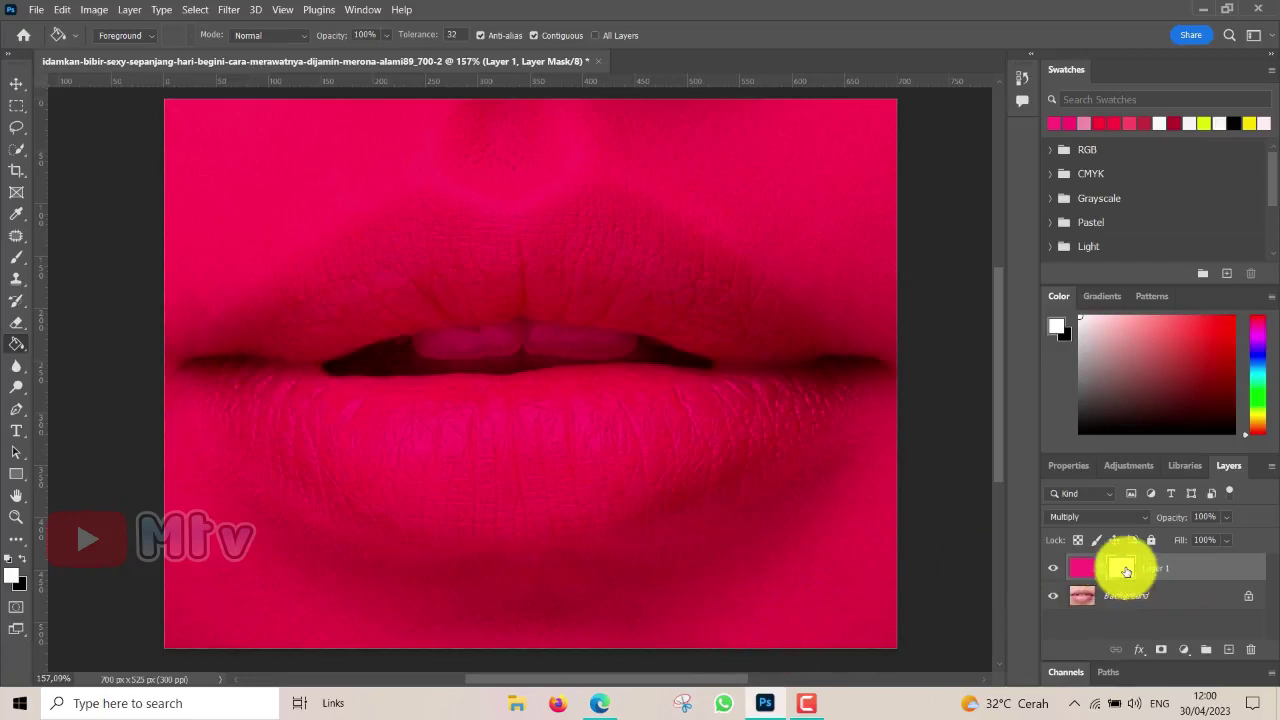
pyautogui.hotkey('ctrl', 'i')
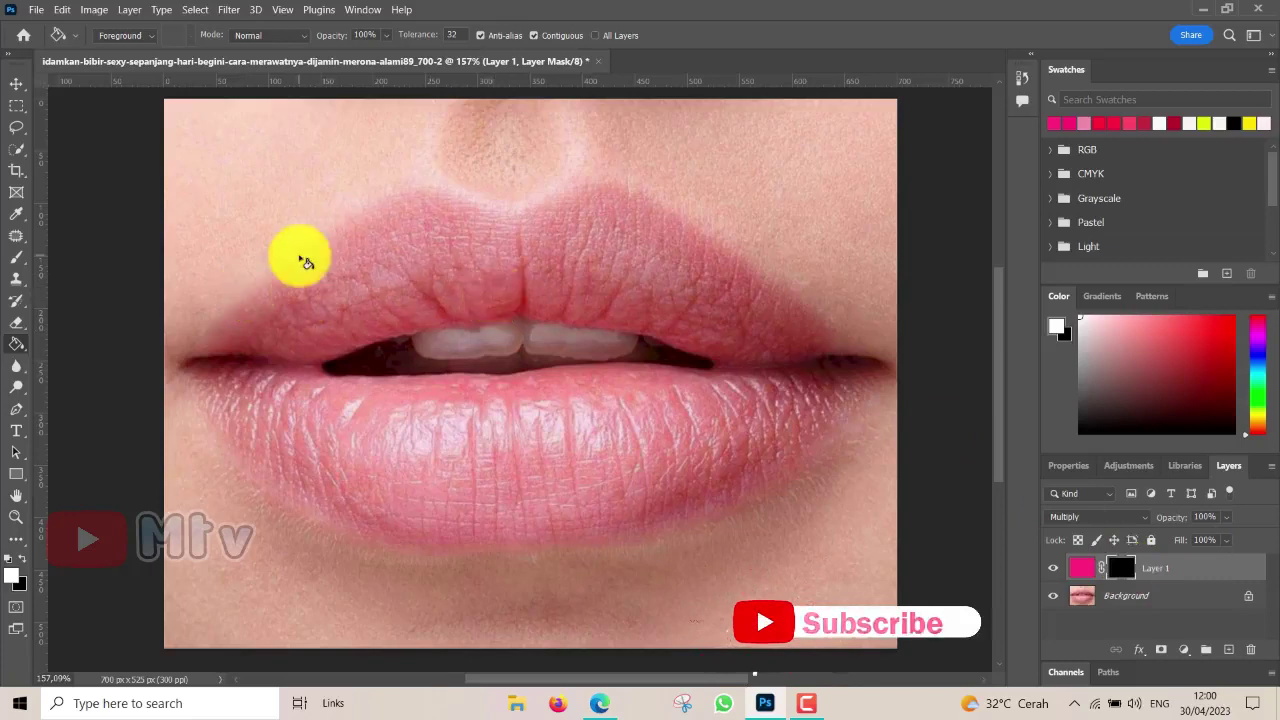
# Step: Set up a Soft Round brush at size 30 and 77% opacity
pyautogui.click(17, 259)
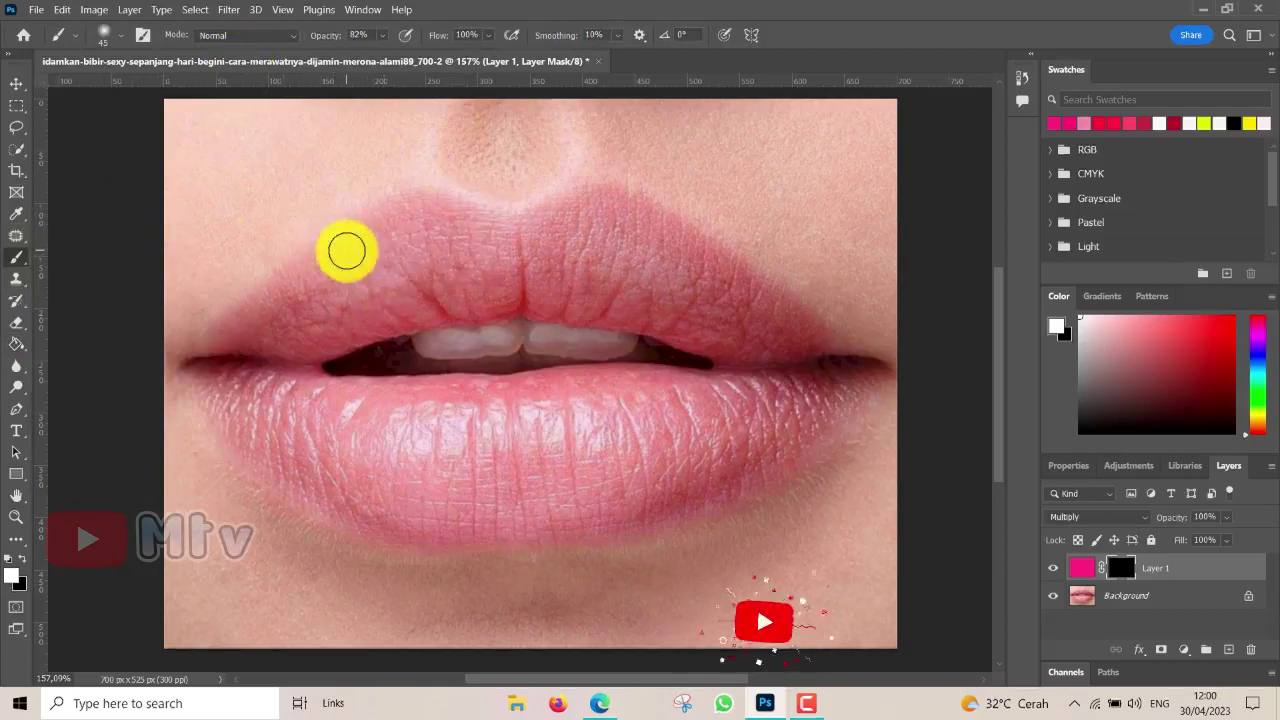
pyautogui.click(114, 35)
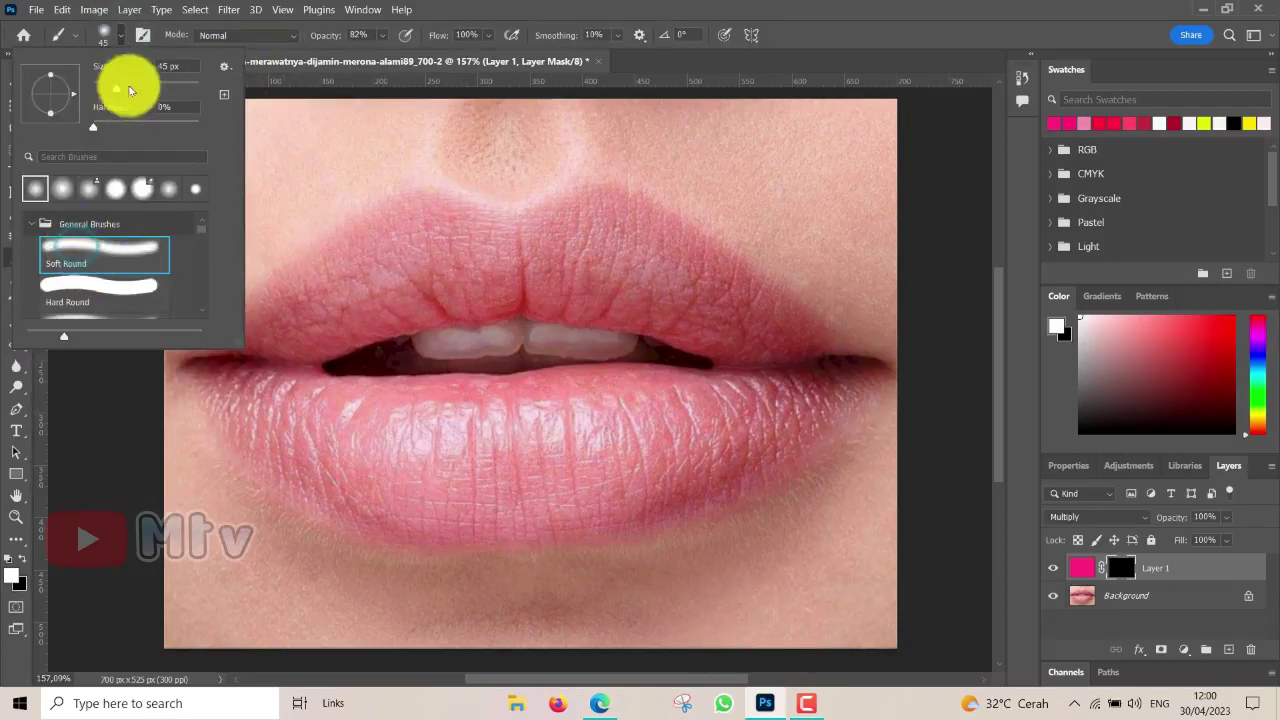
pyautogui.click(124, 36)
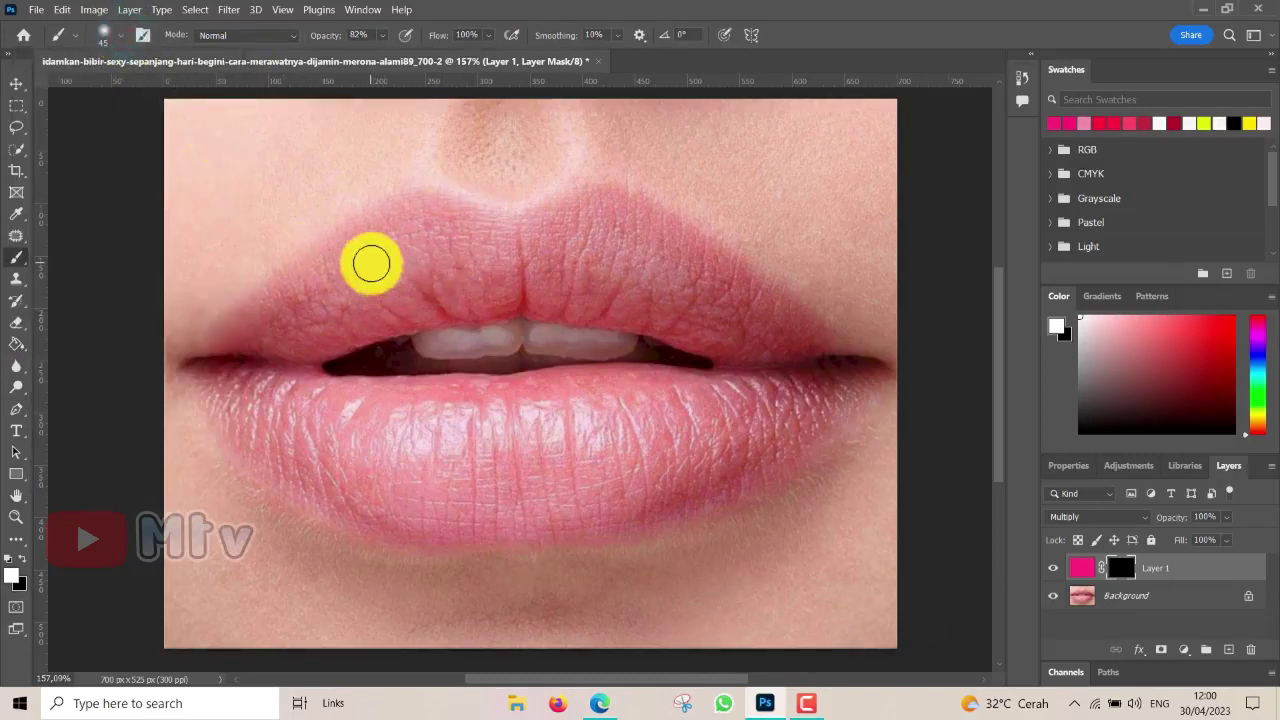
pyautogui.press('[')
pyautogui.press('[')
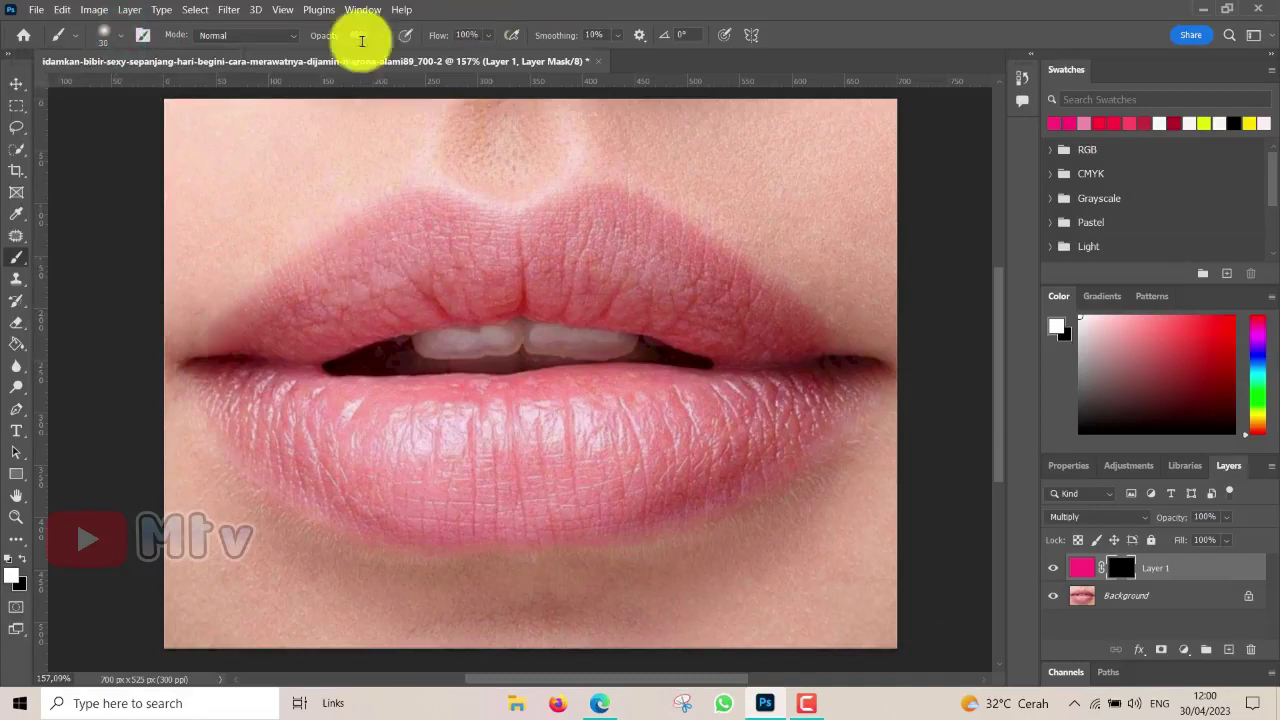
pyautogui.click(382, 35)
pyautogui.moveTo(384, 54); pyautogui.dragTo(399, 58)
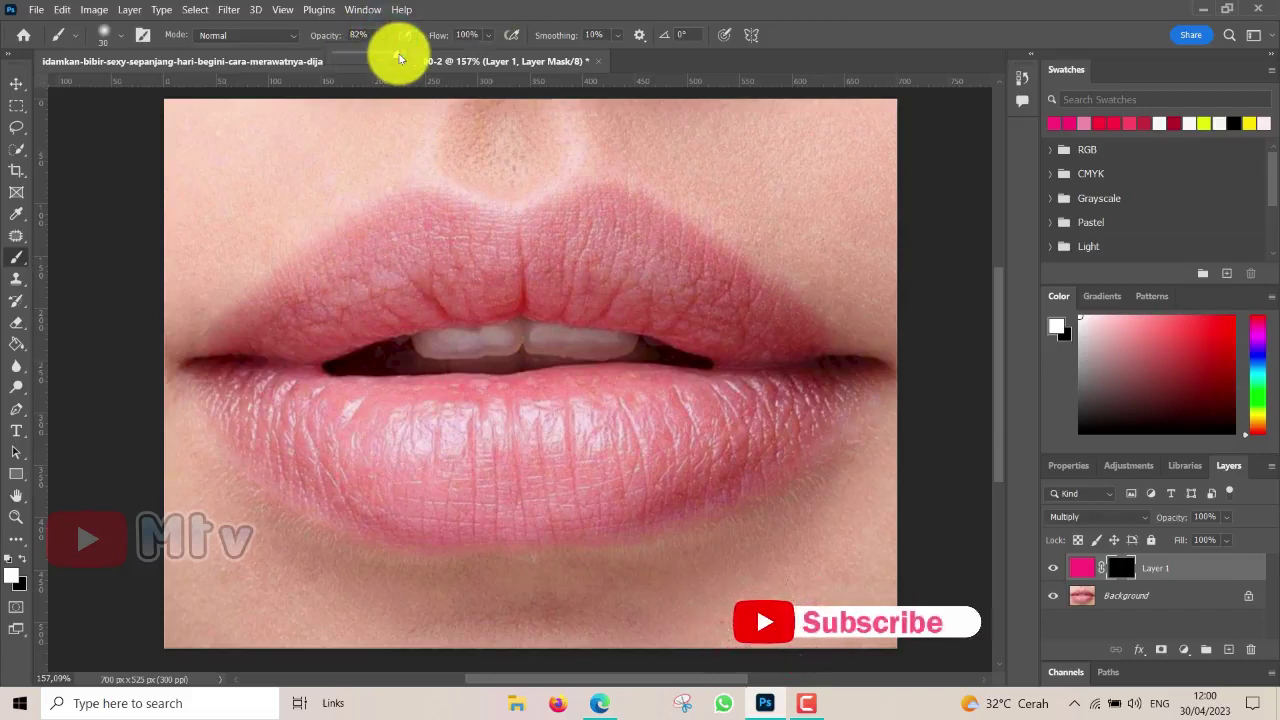
pyautogui.moveTo(399, 58); pyautogui.dragTo(395, 60)
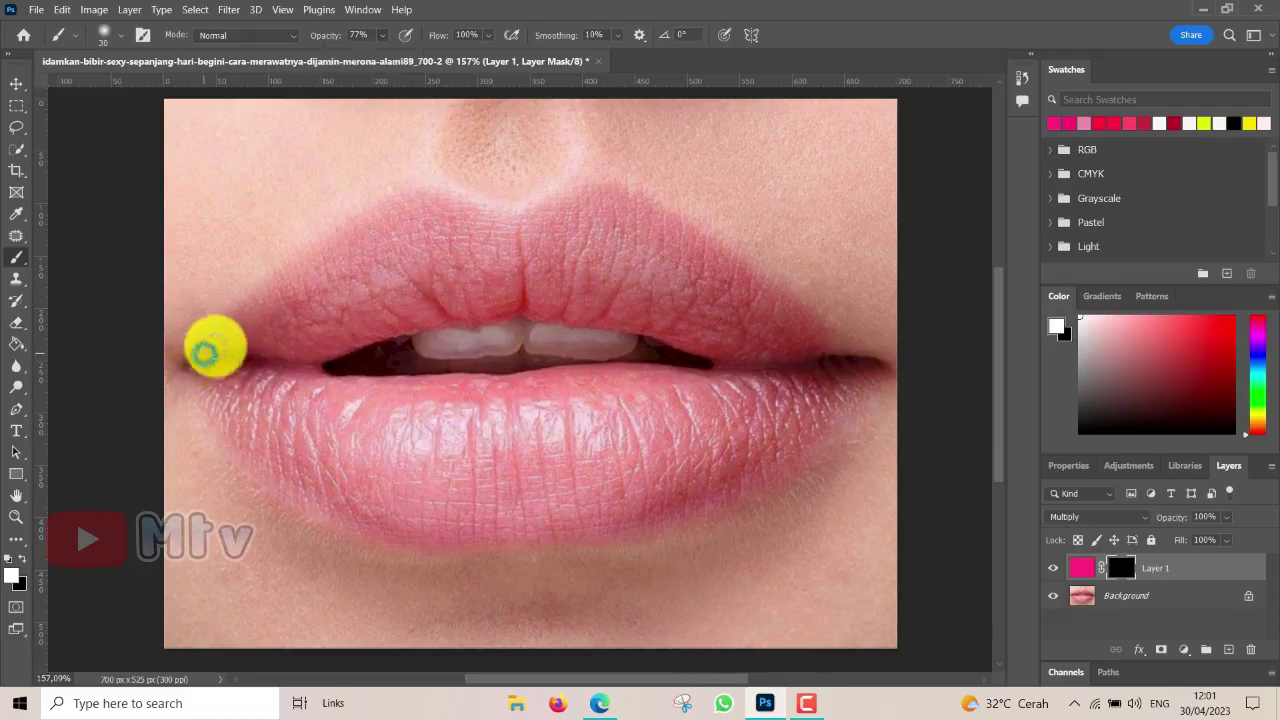
# Step: Paint white on the mask along the upper and lower lip outlines at 77% opacity
pyautogui.moveTo(205, 352); pyautogui.dragTo(232, 327)
pyautogui.moveTo(285, 282)
pyautogui.mouseDown()
pyautogui.moveTo(384, 222)
pyautogui.moveTo(357, 223)
pyautogui.moveTo(298, 267)
pyautogui.moveTo(363, 249)
pyautogui.moveTo(386, 226)
pyautogui.mouseUp()
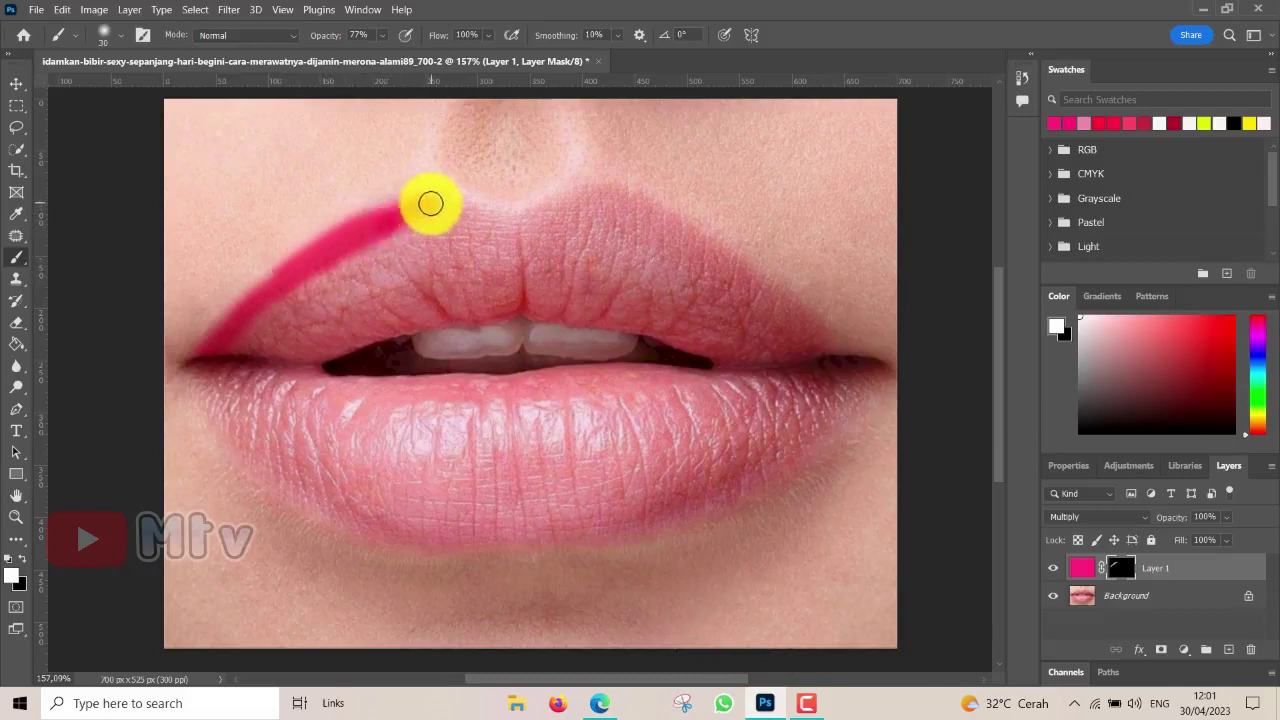
pyautogui.moveTo(388, 215)
pyautogui.mouseDown()
pyautogui.moveTo(440, 203)
pyautogui.moveTo(507, 226)
pyautogui.moveTo(460, 217)
pyautogui.moveTo(517, 223)
pyautogui.moveTo(614, 200)
pyautogui.moveTo(697, 266)
pyautogui.moveTo(622, 208)
pyautogui.moveTo(754, 277)
pyautogui.moveTo(821, 342)
pyautogui.moveTo(787, 313)
pyautogui.moveTo(754, 326)
pyautogui.moveTo(811, 337)
pyautogui.moveTo(866, 386)
pyautogui.moveTo(760, 463)
pyautogui.moveTo(820, 428)
pyautogui.moveTo(631, 514)
pyautogui.moveTo(709, 500)
pyautogui.moveTo(789, 457)
pyautogui.moveTo(860, 383)
pyautogui.moveTo(616, 489)
pyautogui.moveTo(683, 511)
pyautogui.moveTo(617, 526)
pyautogui.moveTo(404, 539)
pyautogui.moveTo(297, 503)
pyautogui.moveTo(257, 463)
pyautogui.mouseUp()
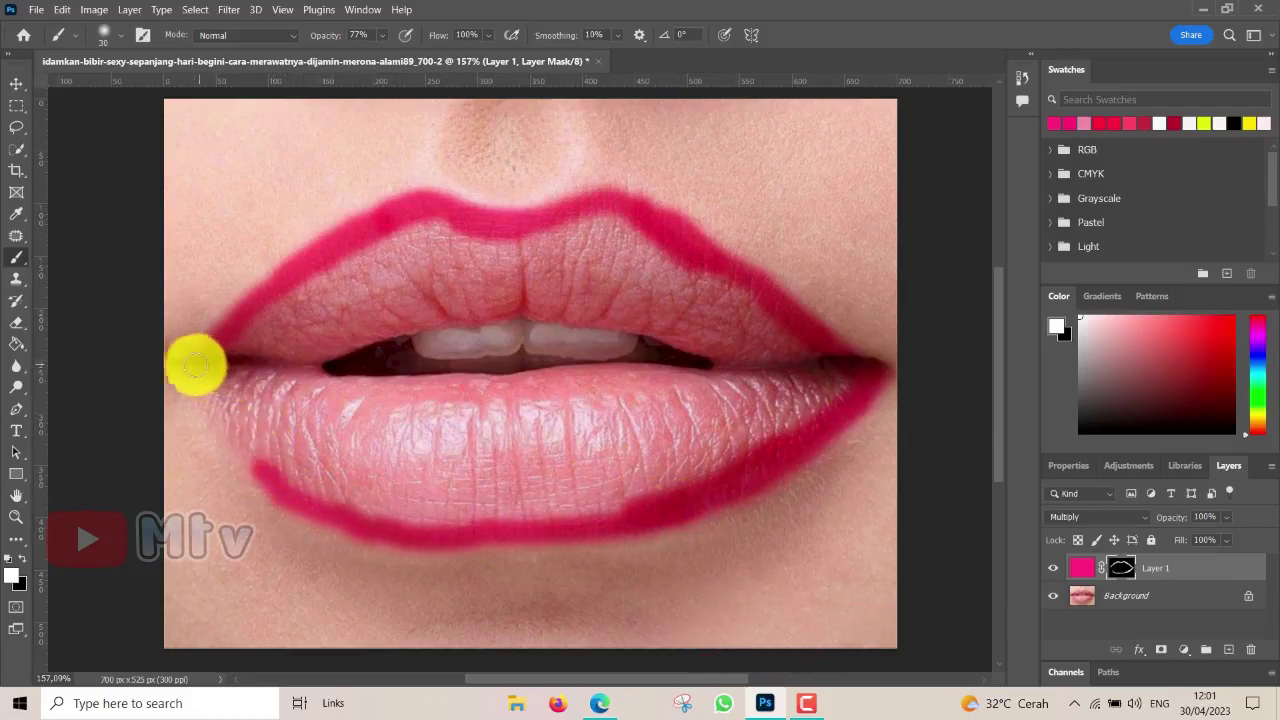
pyautogui.moveTo(196, 367)
pyautogui.mouseDown()
pyautogui.moveTo(247, 455)
pyautogui.moveTo(257, 400)
pyautogui.moveTo(197, 363)
pyautogui.mouseUp()
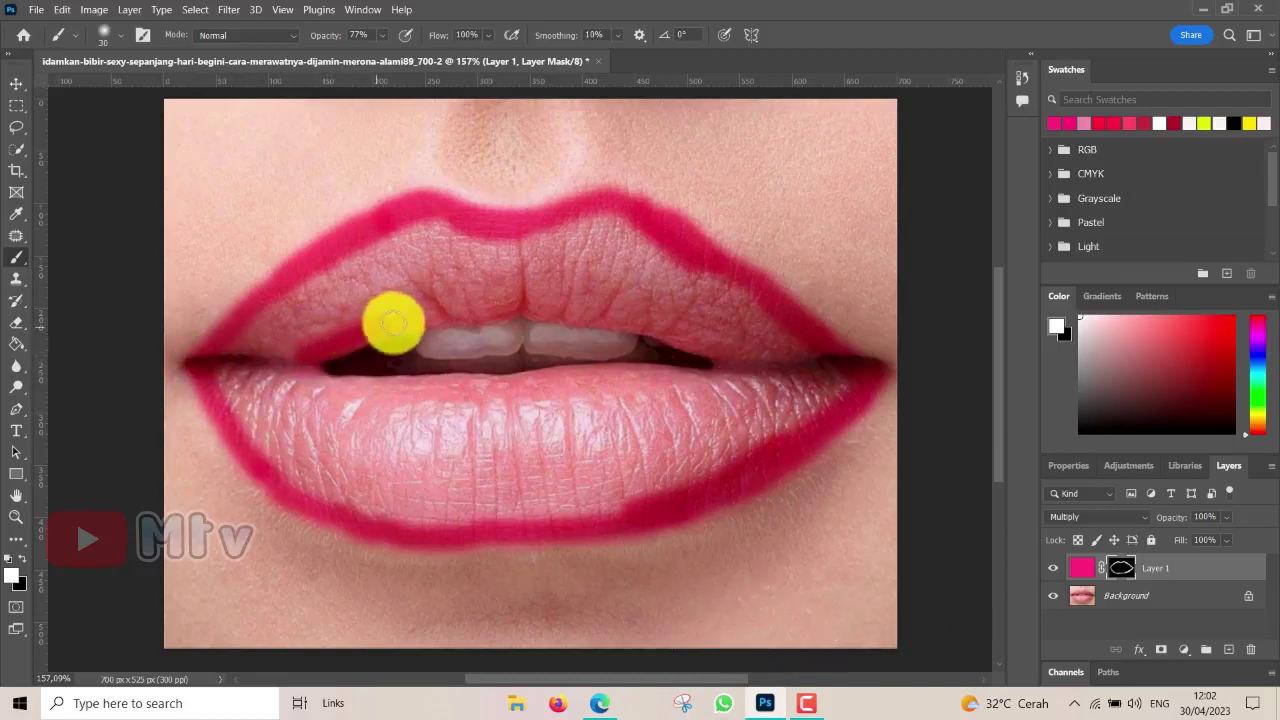
pyautogui.moveTo(525, 305)
pyautogui.mouseDown()
pyautogui.moveTo(627, 318)
pyautogui.moveTo(790, 380)
pyautogui.moveTo(586, 371)
pyautogui.moveTo(608, 374)
pyautogui.moveTo(354, 386)
pyautogui.moveTo(274, 366)
pyautogui.moveTo(297, 329)
pyautogui.moveTo(342, 327)
pyautogui.mouseUp()
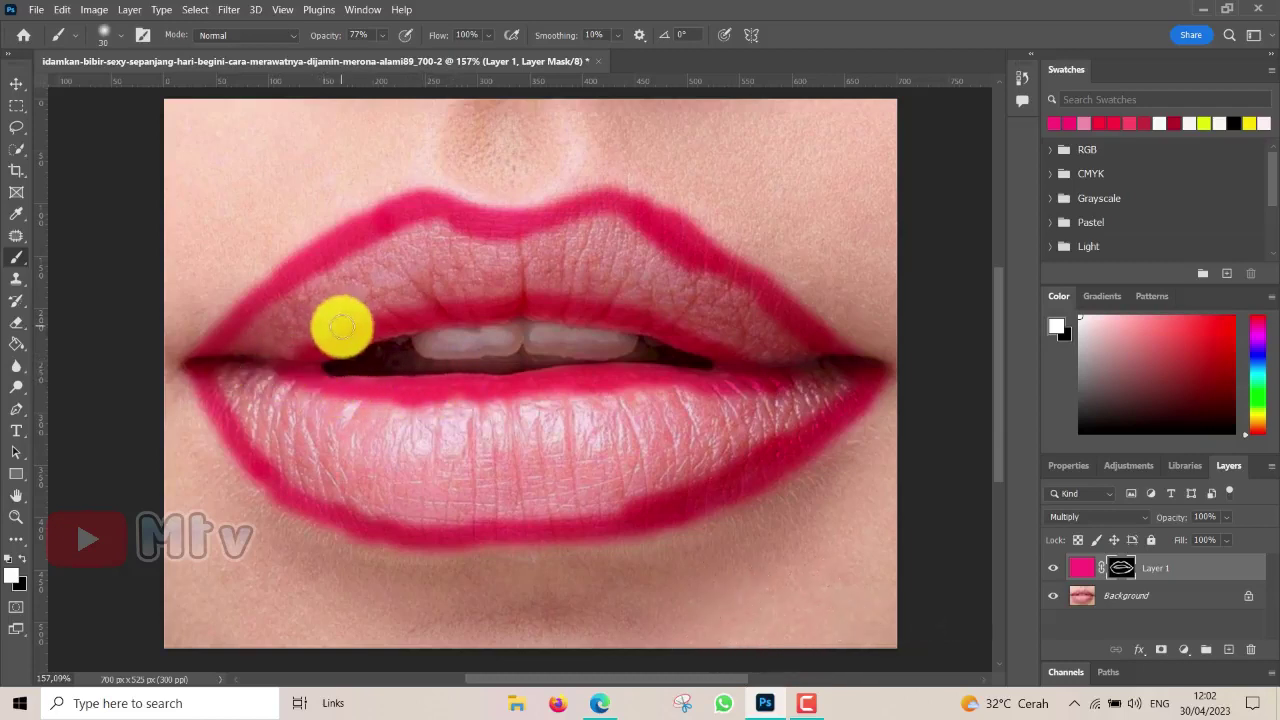
# Step: Raise brush opacity to 100% and fill in the remaining upper and lower lip areas
pyautogui.click(379, 35)
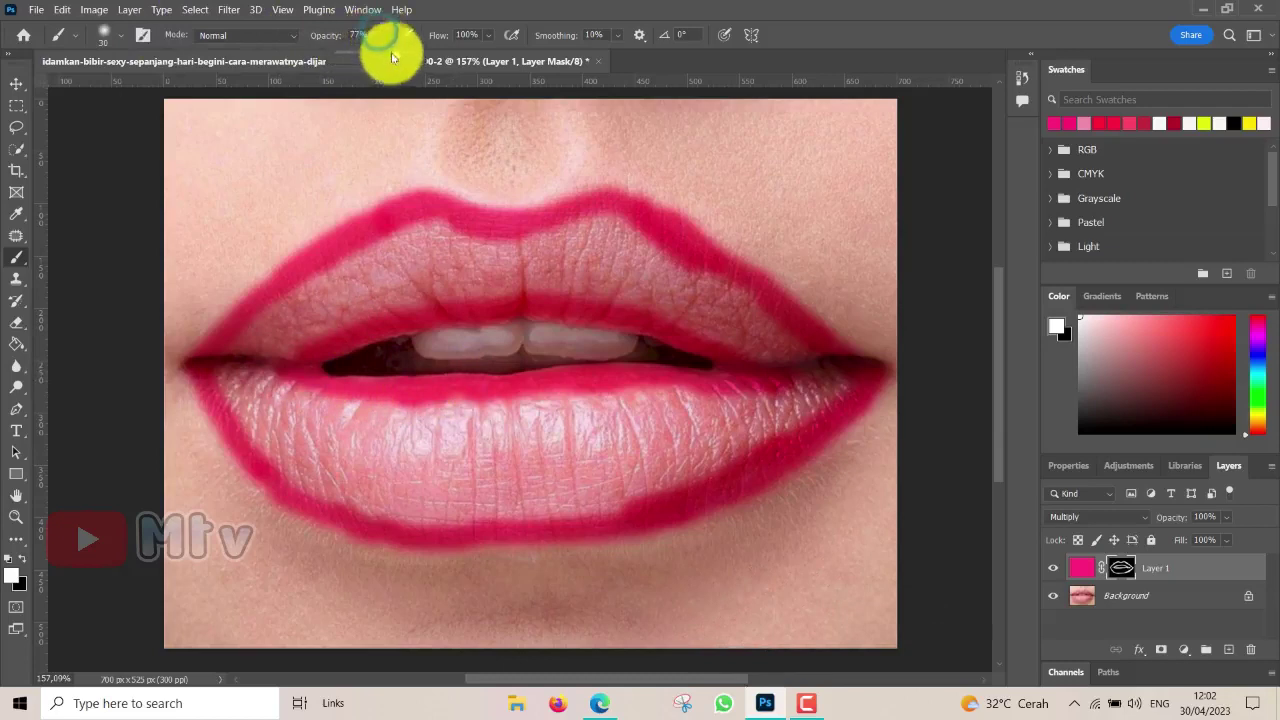
pyautogui.moveTo(394, 58); pyautogui.dragTo(416, 58)
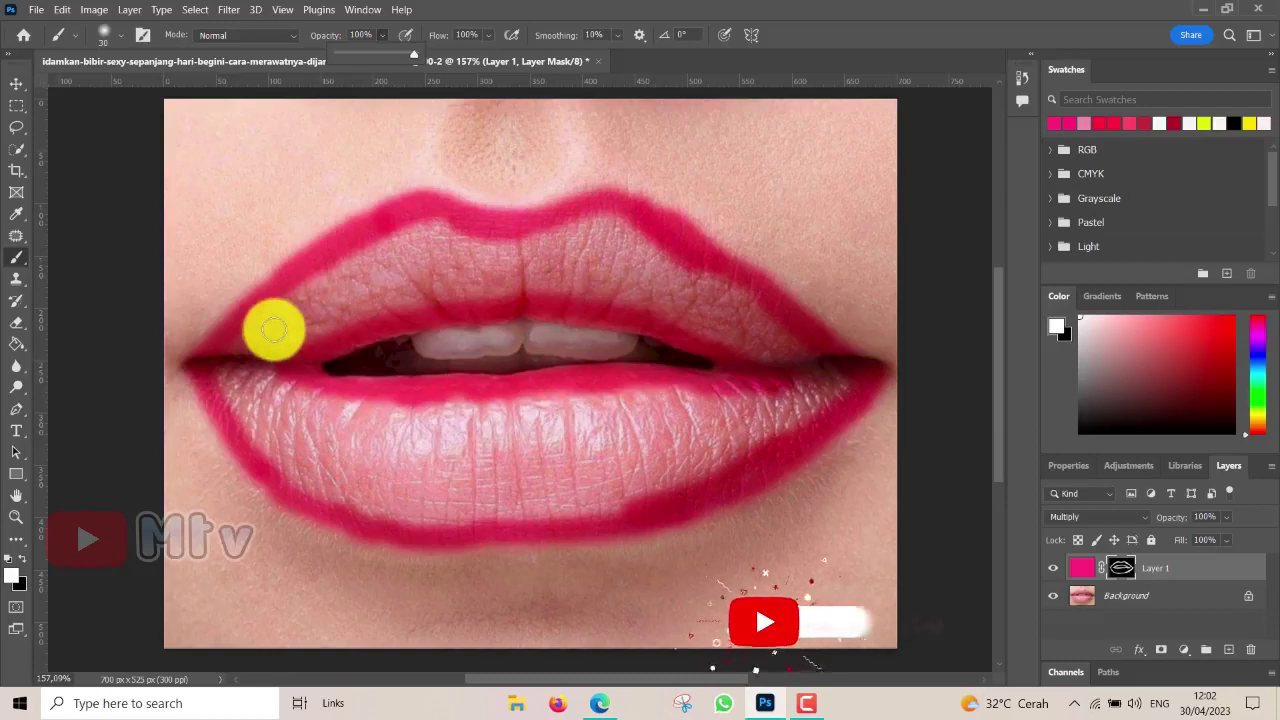
pyautogui.moveTo(297, 298)
pyautogui.mouseDown()
pyautogui.moveTo(267, 333)
pyautogui.moveTo(300, 326)
pyautogui.mouseUp()
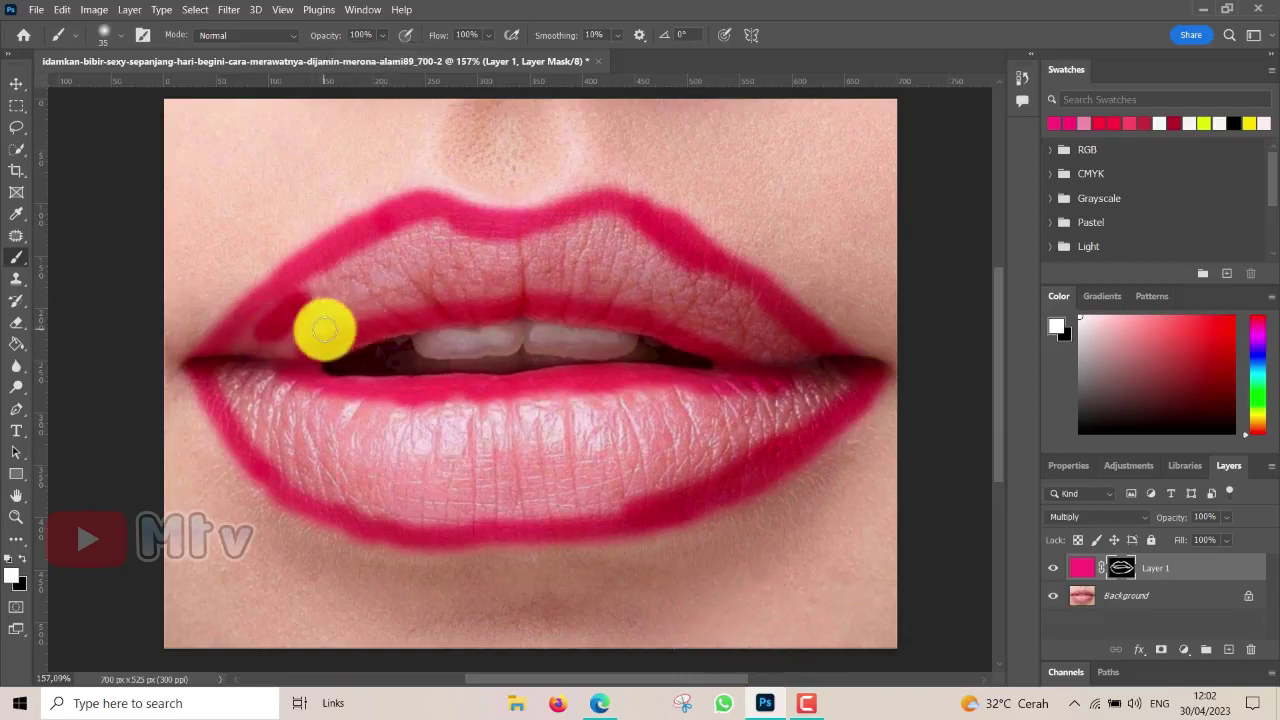
pyautogui.moveTo(309, 331)
pyautogui.mouseDown()
pyautogui.moveTo(357, 286)
pyautogui.moveTo(251, 360)
pyautogui.moveTo(323, 306)
pyautogui.moveTo(334, 268)
pyautogui.moveTo(449, 234)
pyautogui.moveTo(366, 266)
pyautogui.moveTo(406, 289)
pyautogui.moveTo(384, 311)
pyautogui.moveTo(471, 263)
pyautogui.moveTo(449, 249)
pyautogui.moveTo(610, 222)
pyautogui.moveTo(526, 263)
pyautogui.moveTo(606, 297)
pyautogui.moveTo(603, 274)
pyautogui.moveTo(645, 233)
pyautogui.moveTo(663, 266)
pyautogui.moveTo(757, 323)
pyautogui.moveTo(777, 357)
pyautogui.moveTo(617, 286)
pyautogui.moveTo(806, 366)
pyautogui.moveTo(780, 406)
pyautogui.moveTo(443, 417)
pyautogui.moveTo(612, 410)
pyautogui.moveTo(671, 431)
pyautogui.moveTo(789, 434)
pyautogui.moveTo(811, 414)
pyautogui.moveTo(570, 492)
pyautogui.moveTo(463, 503)
pyautogui.moveTo(594, 511)
pyautogui.moveTo(673, 459)
pyautogui.moveTo(394, 471)
pyautogui.moveTo(580, 434)
pyautogui.moveTo(477, 480)
pyautogui.moveTo(537, 442)
pyautogui.moveTo(237, 386)
pyautogui.moveTo(264, 425)
pyautogui.moveTo(443, 443)
pyautogui.moveTo(294, 446)
pyautogui.moveTo(283, 460)
pyautogui.moveTo(418, 496)
pyautogui.moveTo(343, 471)
pyautogui.moveTo(429, 520)
pyautogui.moveTo(294, 490)
pyautogui.moveTo(431, 426)
pyautogui.moveTo(280, 394)
pyautogui.moveTo(436, 431)
pyautogui.moveTo(685, 441)
pyautogui.moveTo(569, 449)
pyautogui.moveTo(349, 429)
pyautogui.moveTo(563, 455)
pyautogui.mouseUp()
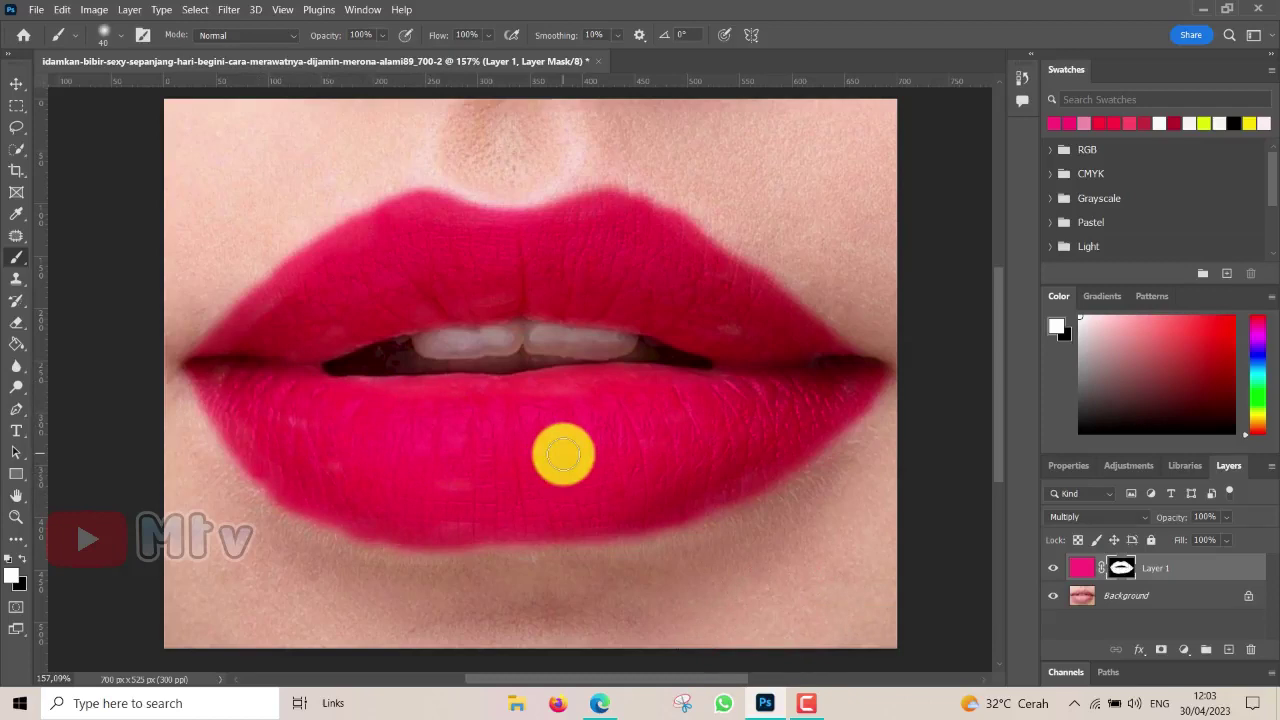
pyautogui.moveTo(563, 455)
pyautogui.mouseDown()
pyautogui.moveTo(366, 453)
pyautogui.moveTo(677, 449)
pyautogui.moveTo(605, 449)
pyautogui.mouseUp()
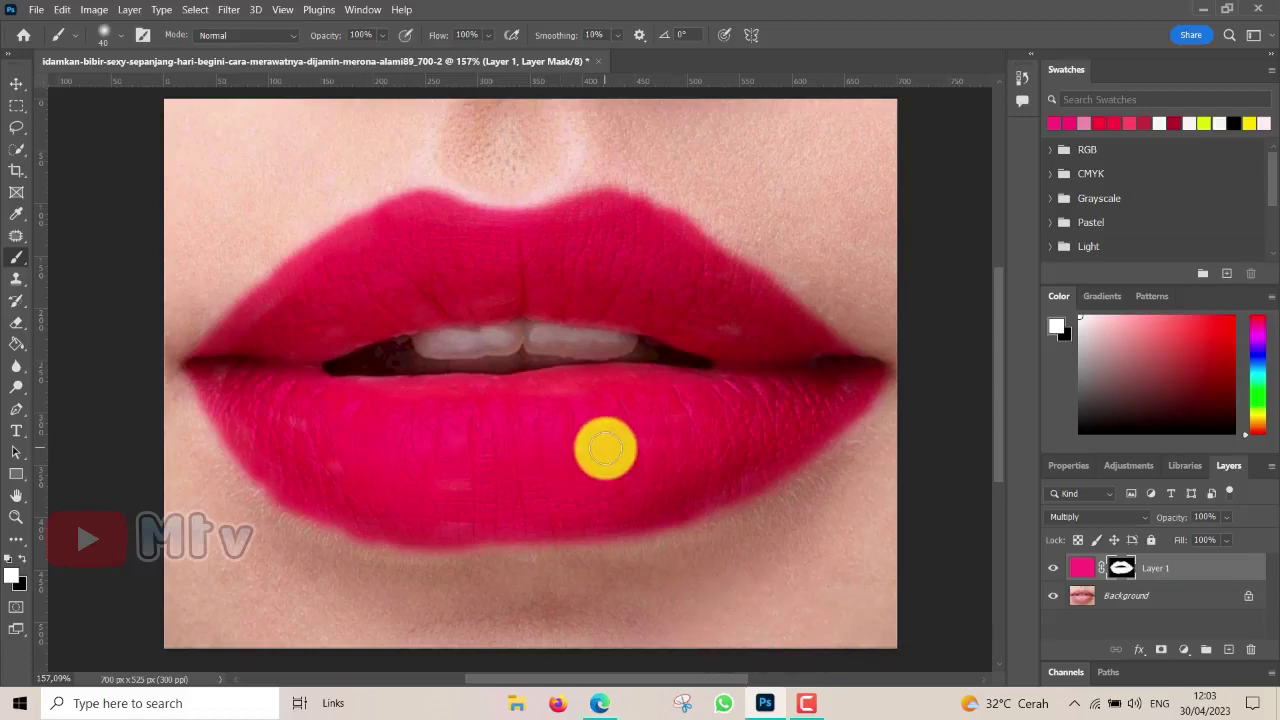
pyautogui.moveTo(592, 455)
pyautogui.mouseDown()
pyautogui.moveTo(391, 443)
pyautogui.moveTo(617, 466)
pyautogui.moveTo(594, 380)
pyautogui.mouseUp()
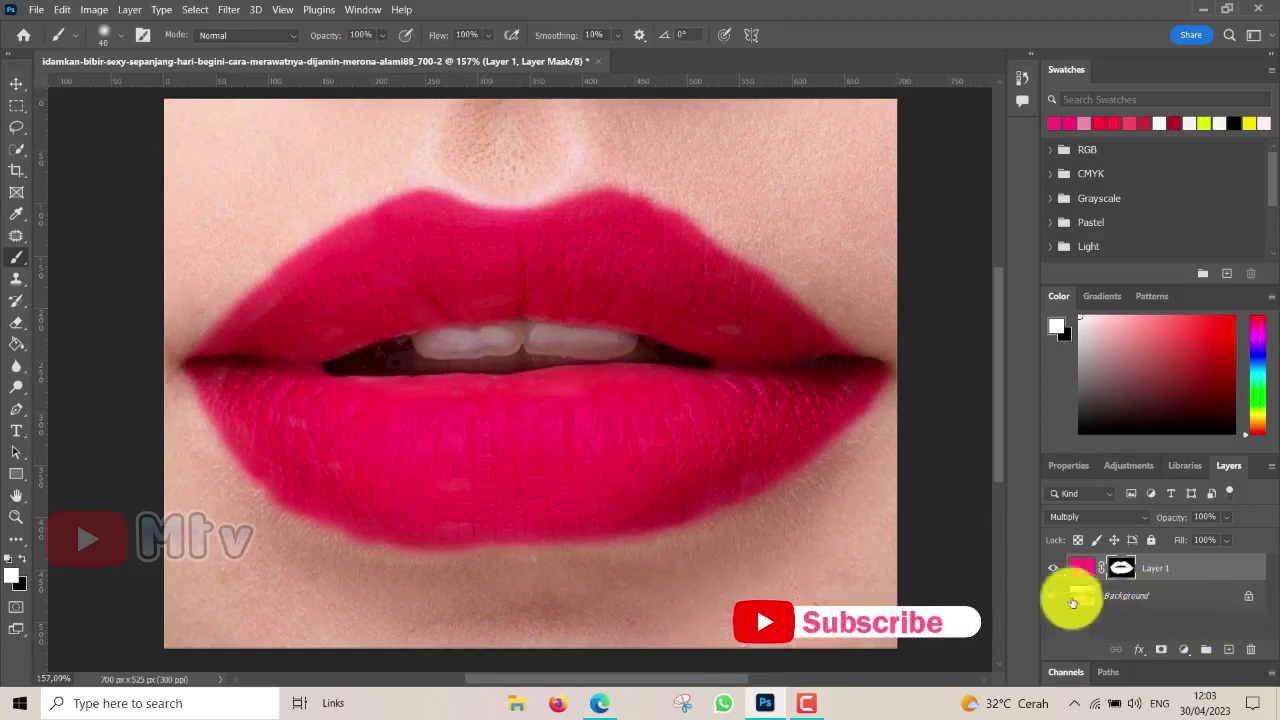
# Step: Target Layer 1's colour fill rather than its mask and open its context menu
pyautogui.click(1083, 566)
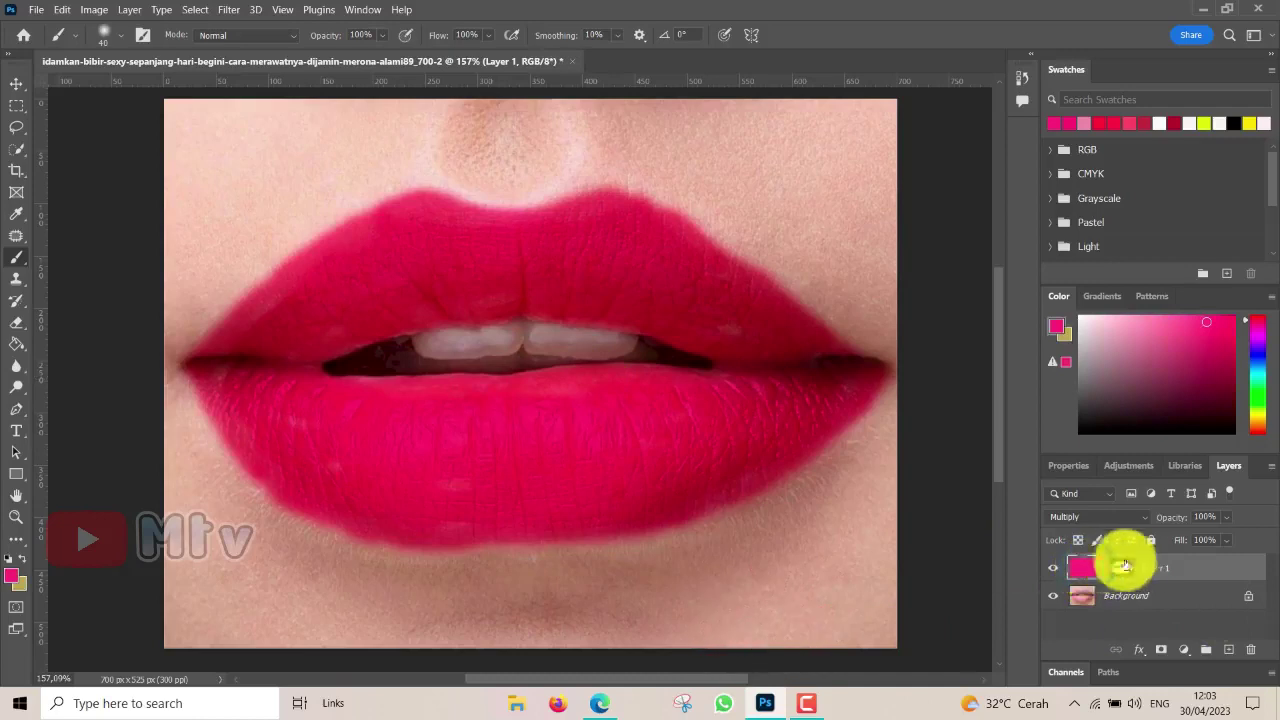
pyautogui.click(1123, 567)
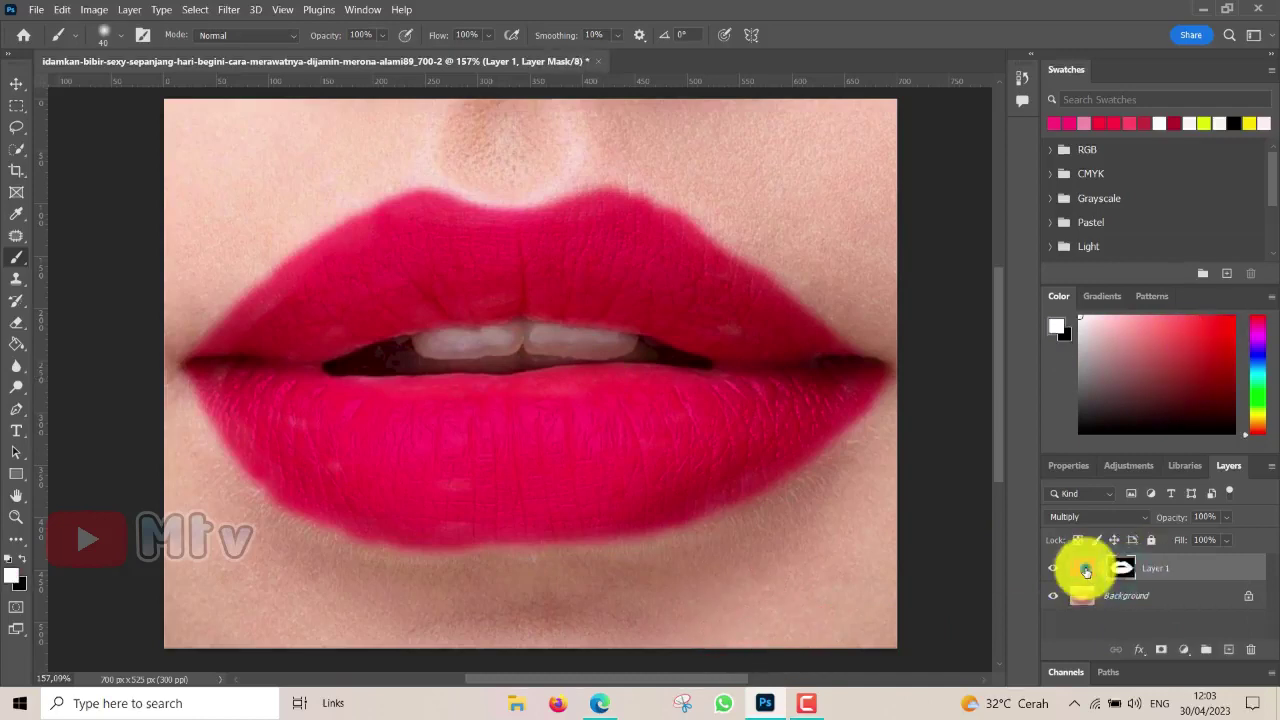
pyautogui.click(1085, 568)
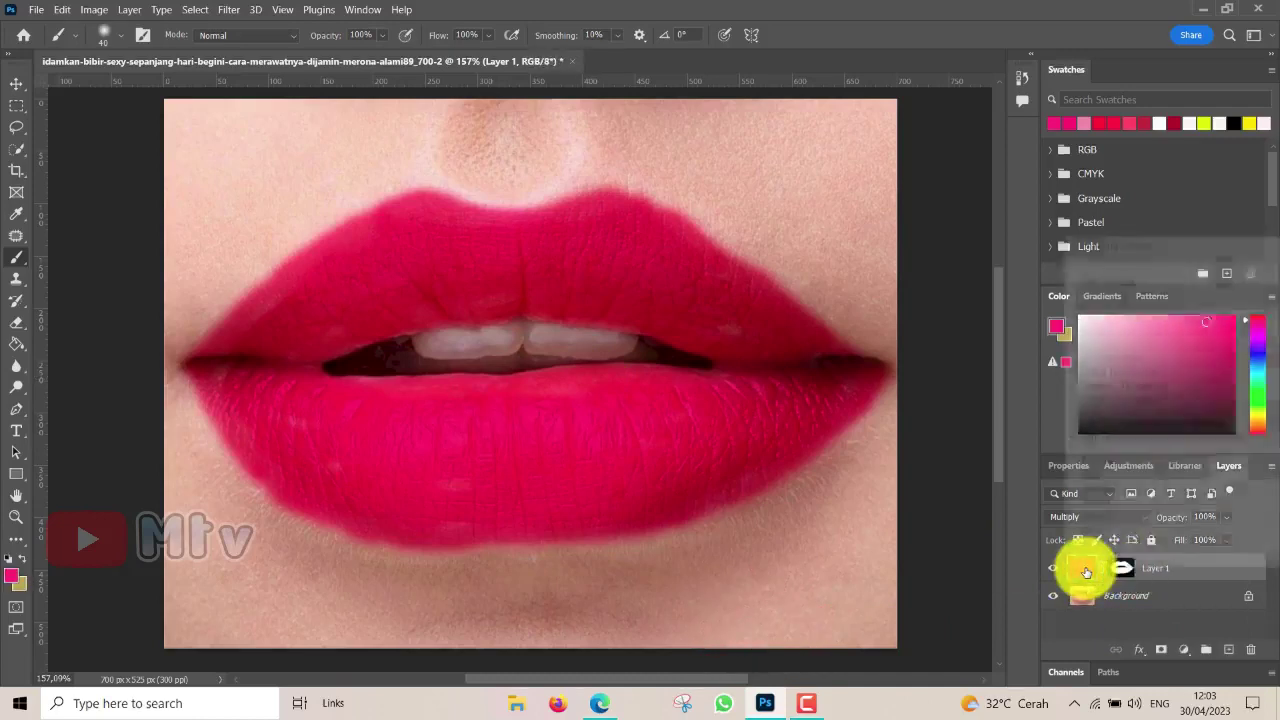
pyautogui.rightClick(1085, 570)
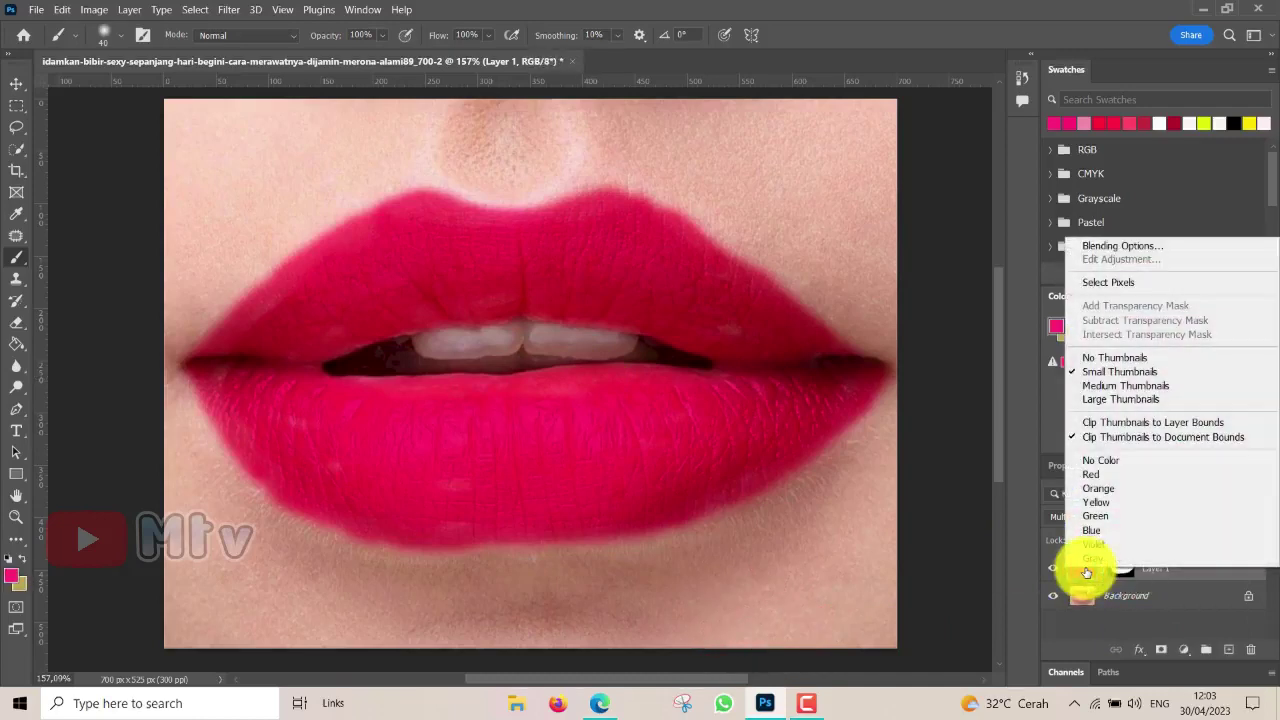
# Step: In Blending Options, split the Blend If Underlying Layer white slider at 130/225
pyautogui.click(1103, 249)
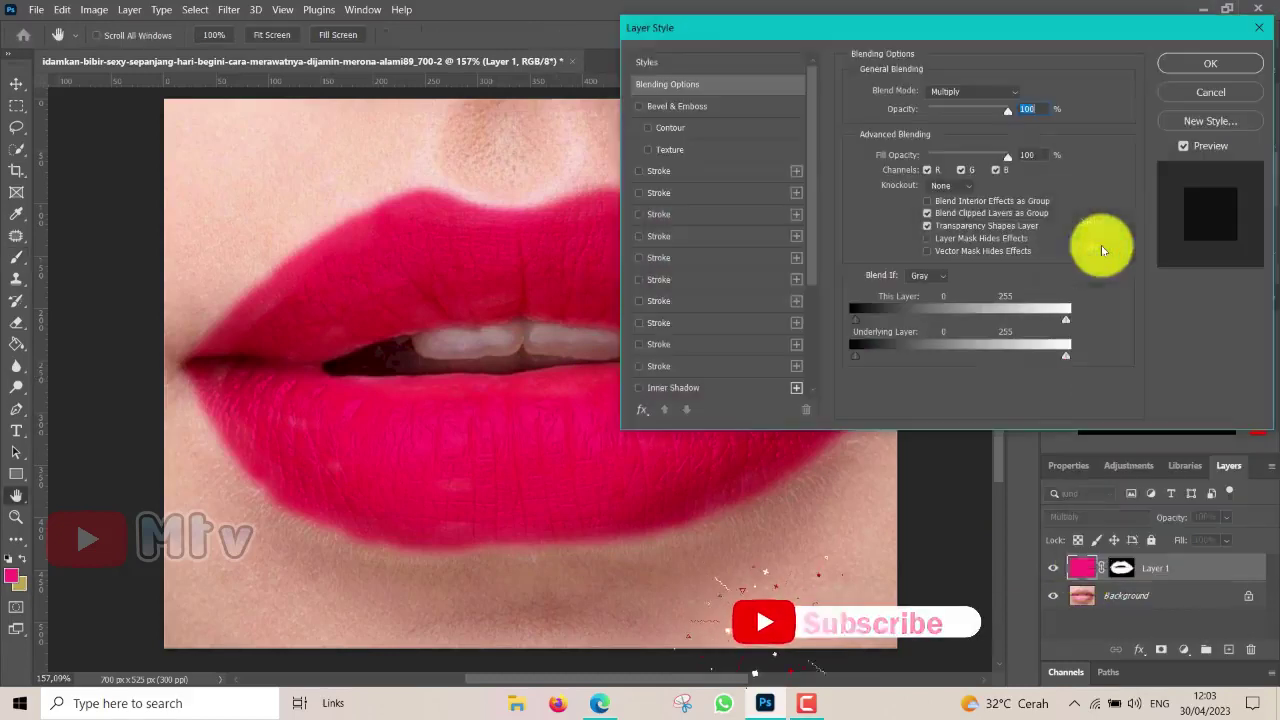
pyautogui.moveTo(705, 27); pyautogui.dragTo(695, 11)
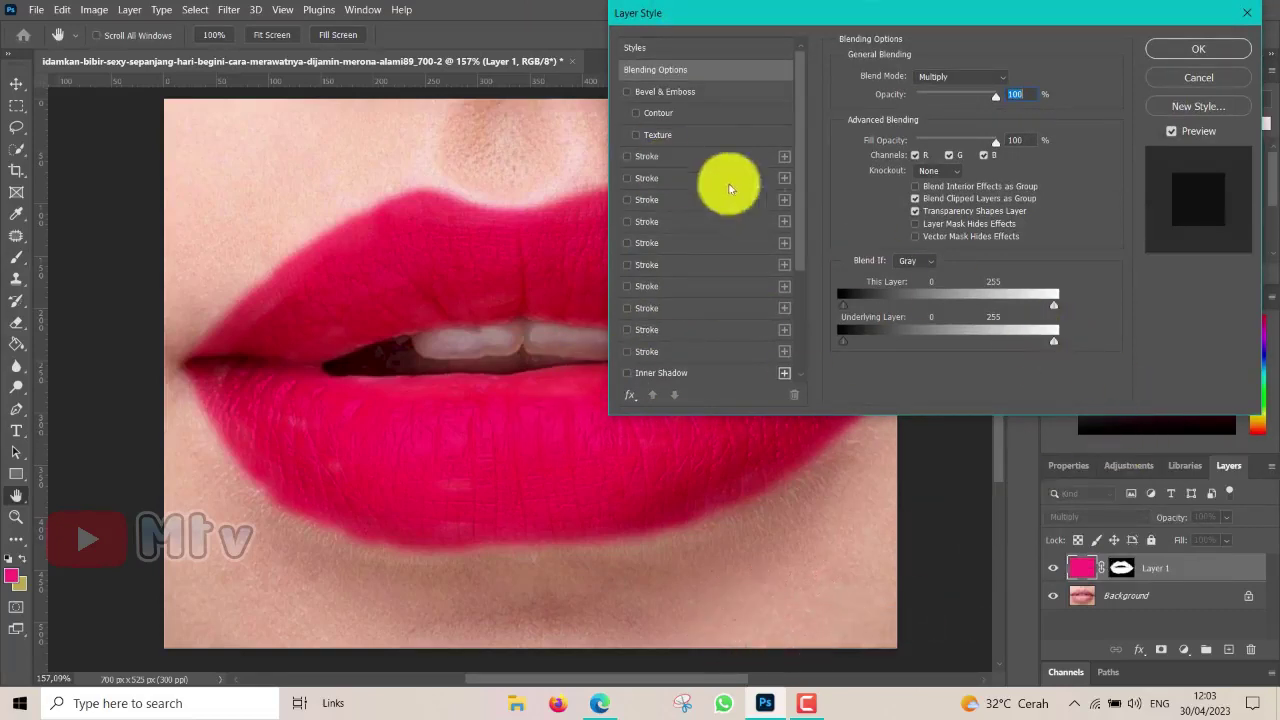
pyautogui.moveTo(834, 11); pyautogui.dragTo(859, 11)
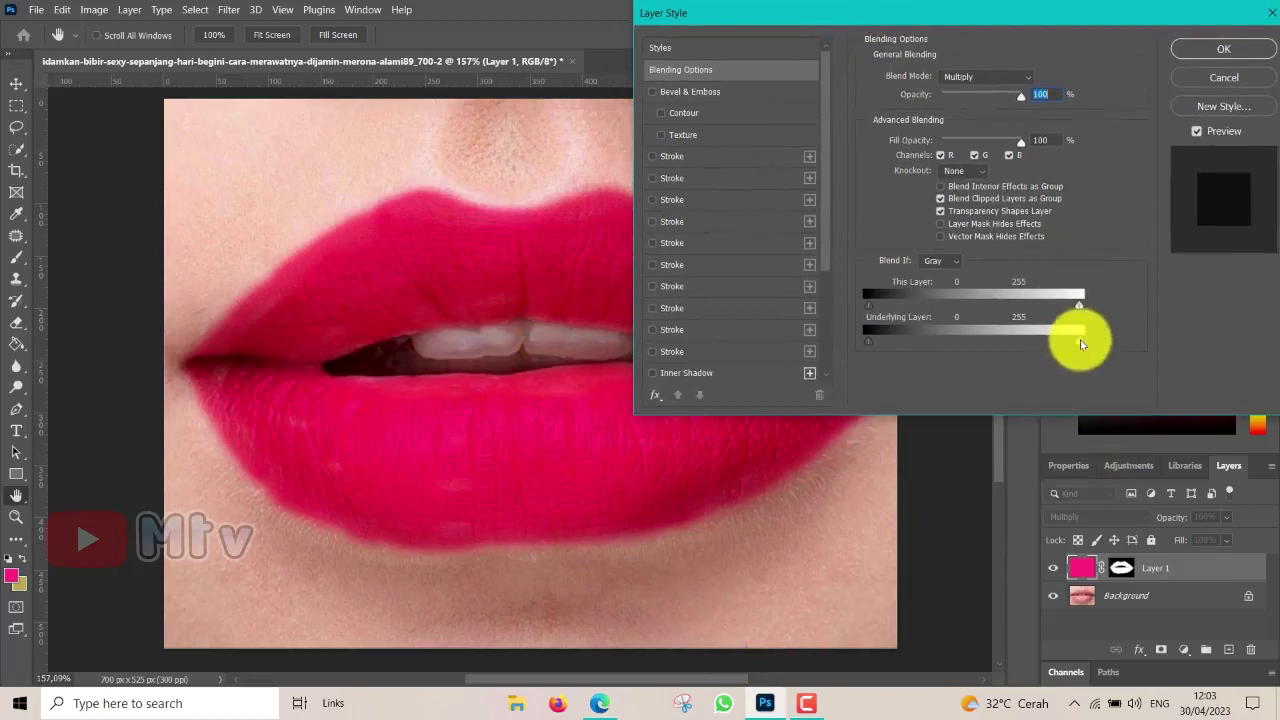
pyautogui.moveTo(1080, 341); pyautogui.dragTo(1009, 346)
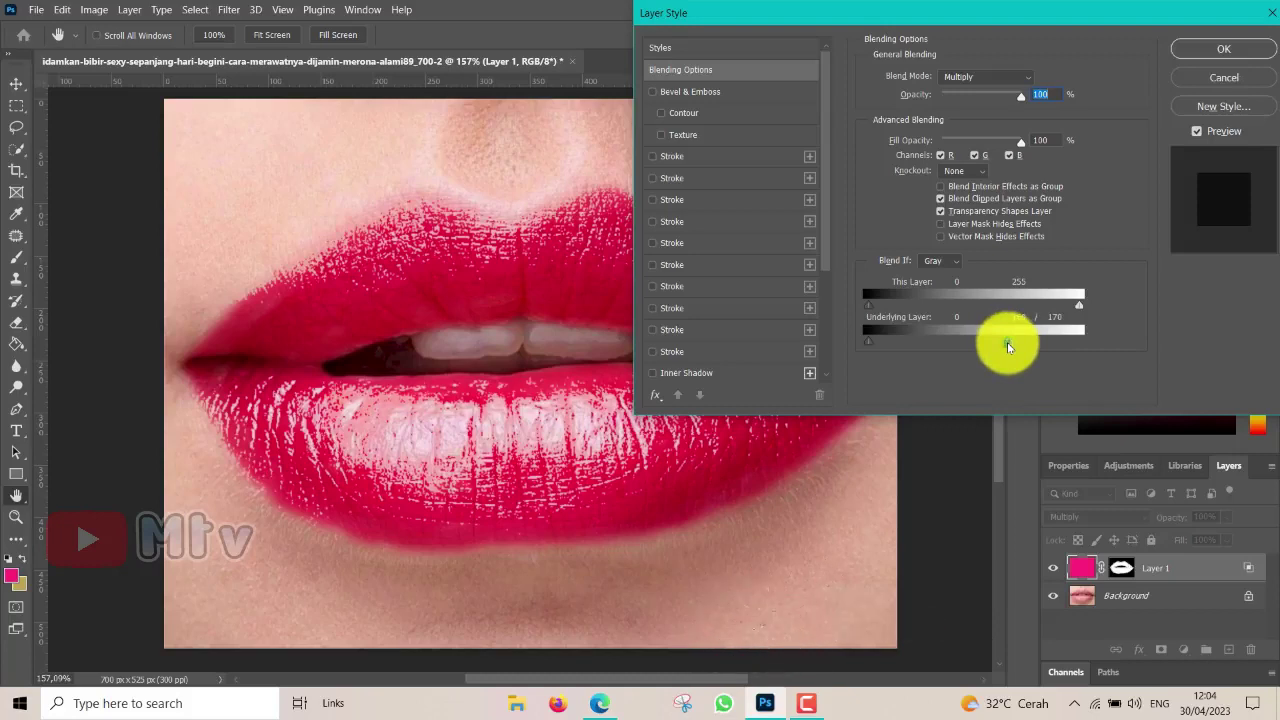
pyautogui.moveTo(1007, 342); pyautogui.dragTo(980, 346)
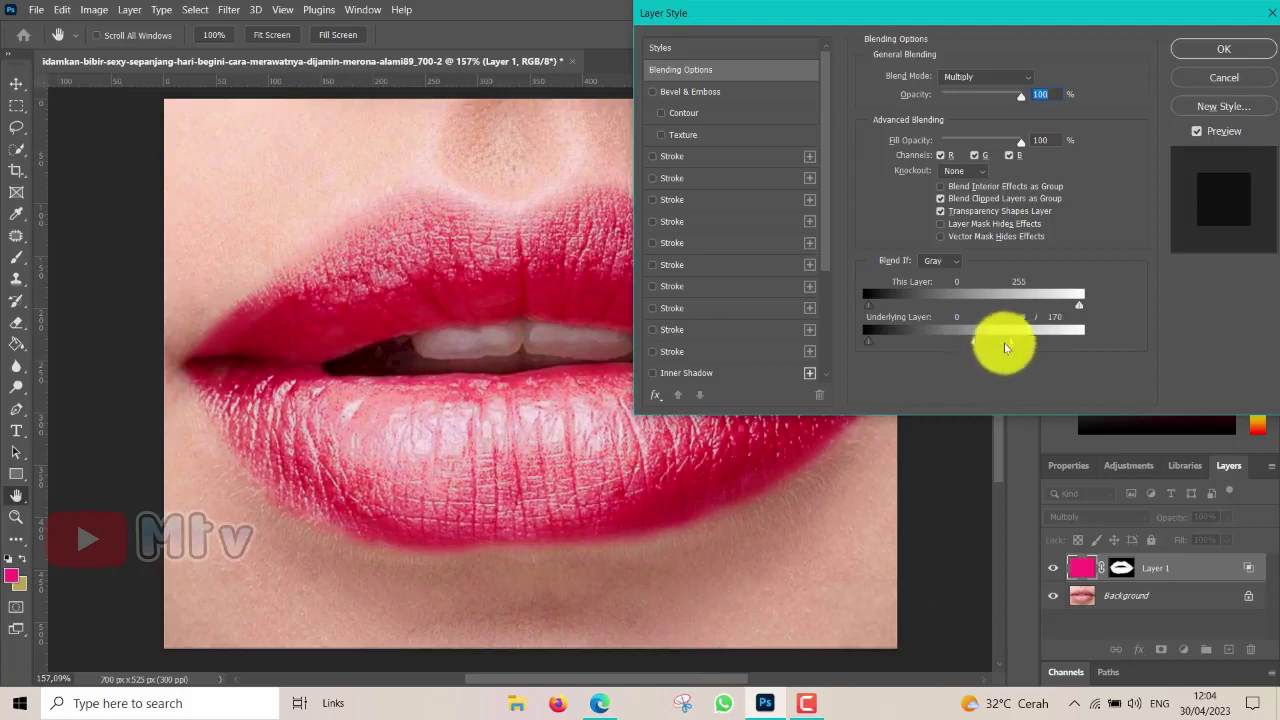
pyautogui.moveTo(1013, 343); pyautogui.dragTo(1052, 345)
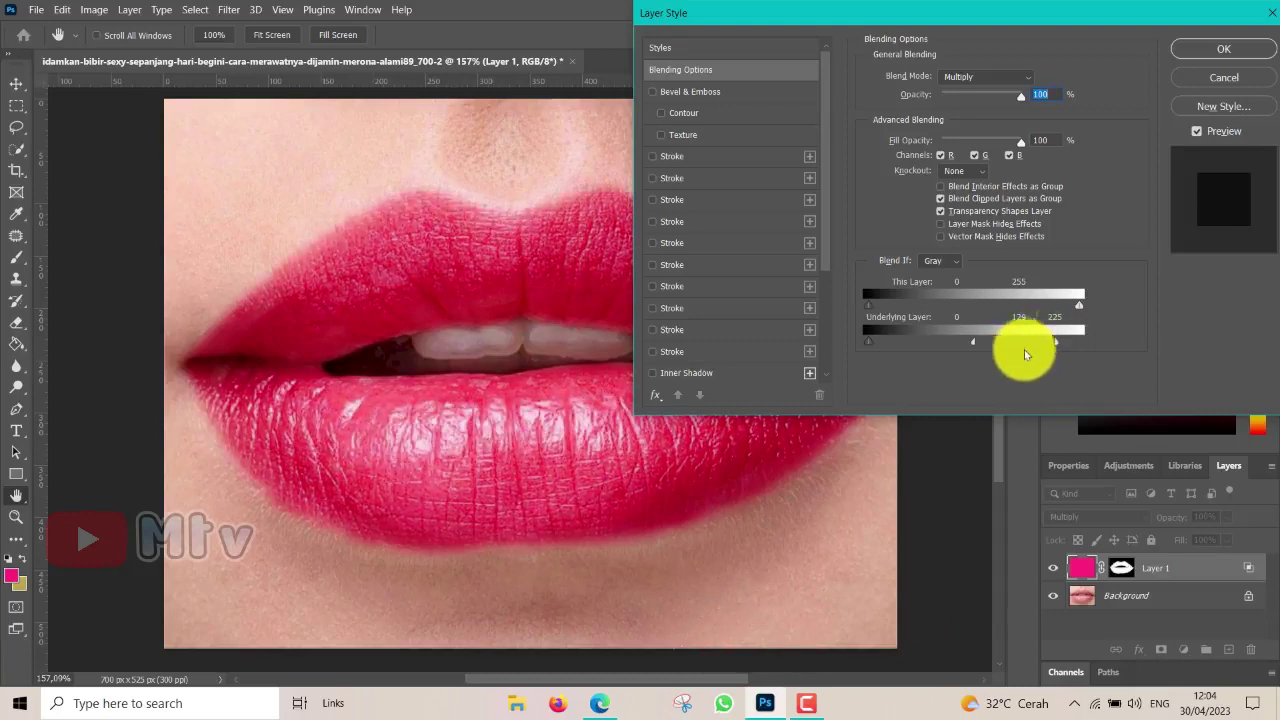
pyautogui.moveTo(974, 341); pyautogui.dragTo(978, 347)
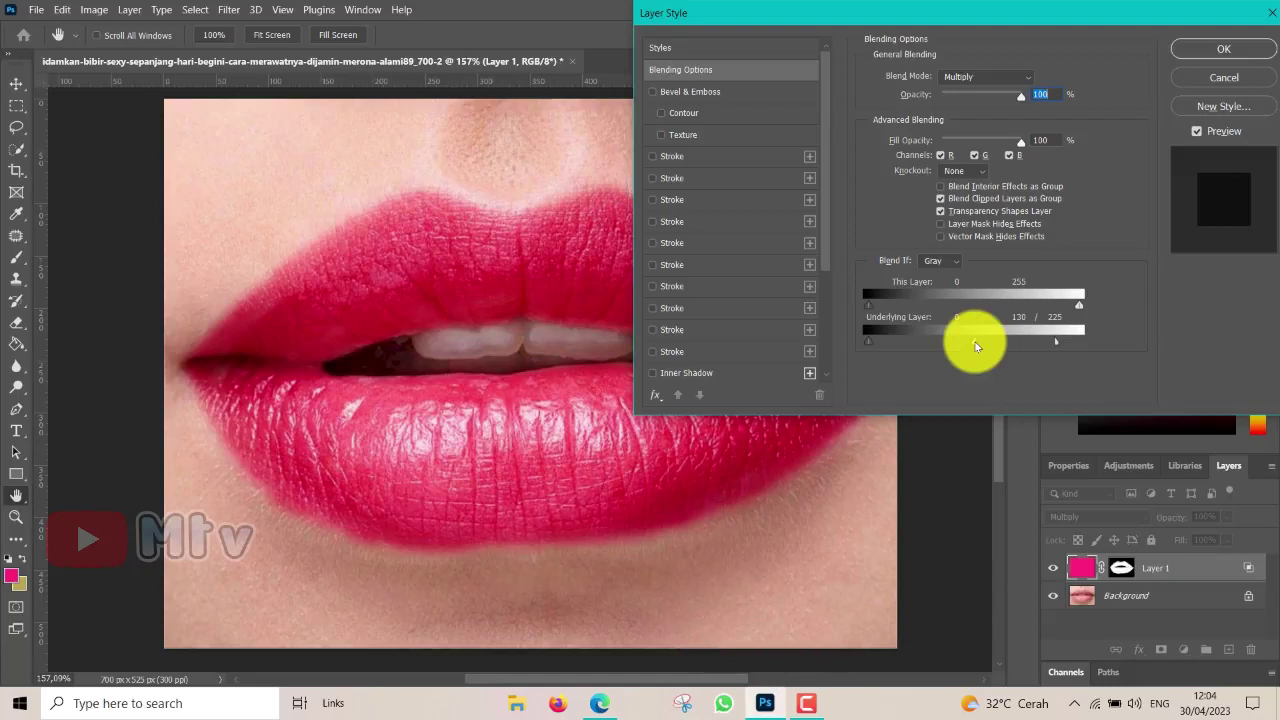
# Step: Apply the Layer Style blend settings and adjust the zoom
pyautogui.click(1210, 49)
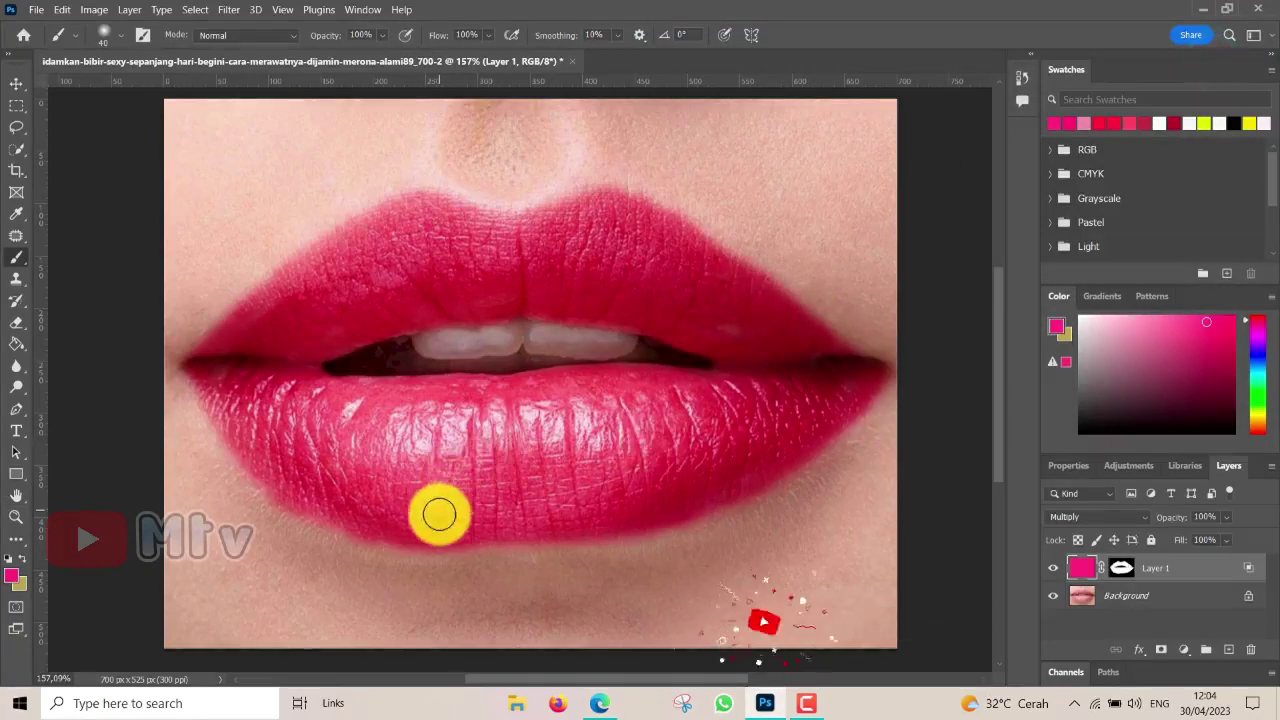
pyautogui.scroll(-3, 439, 514)
pyautogui.scroll(3, 445, 512)
pyautogui.scroll(-2, 449, 510)
pyautogui.scroll(2, 443, 514)
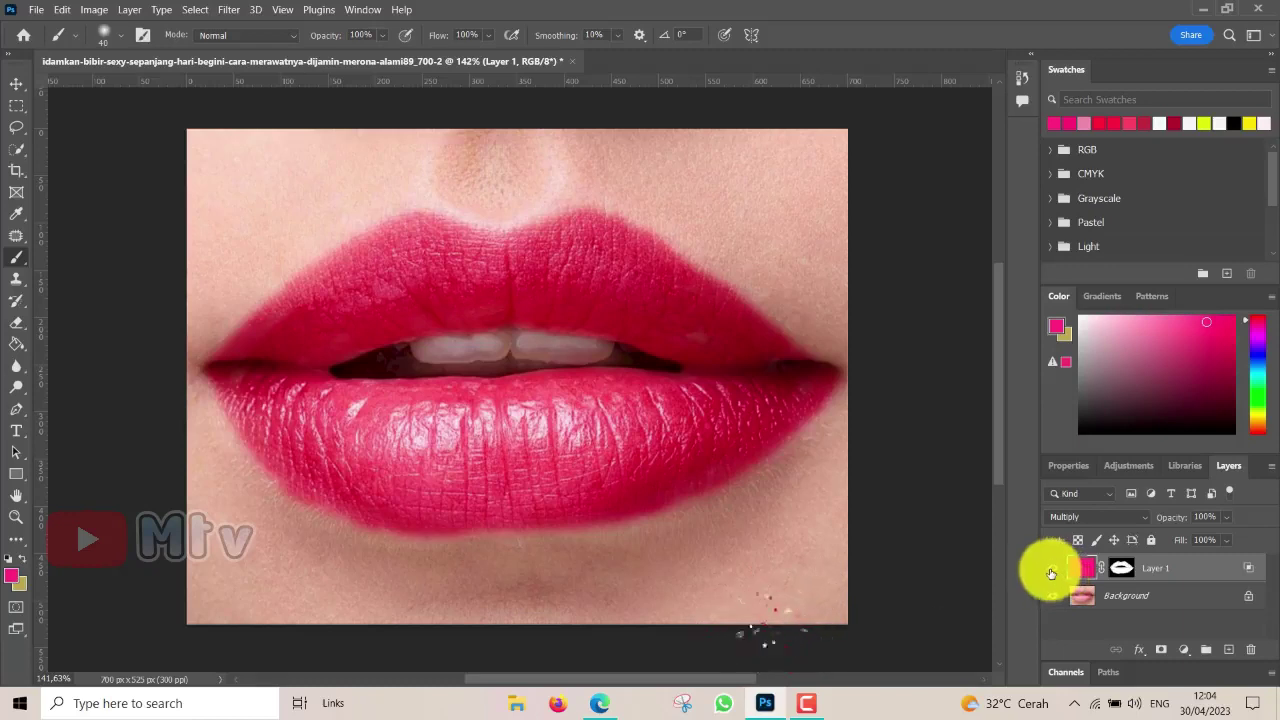
# Step: Toggle Layer 1's visibility twice to compare the lips with and without pink
pyautogui.click(1051, 568)
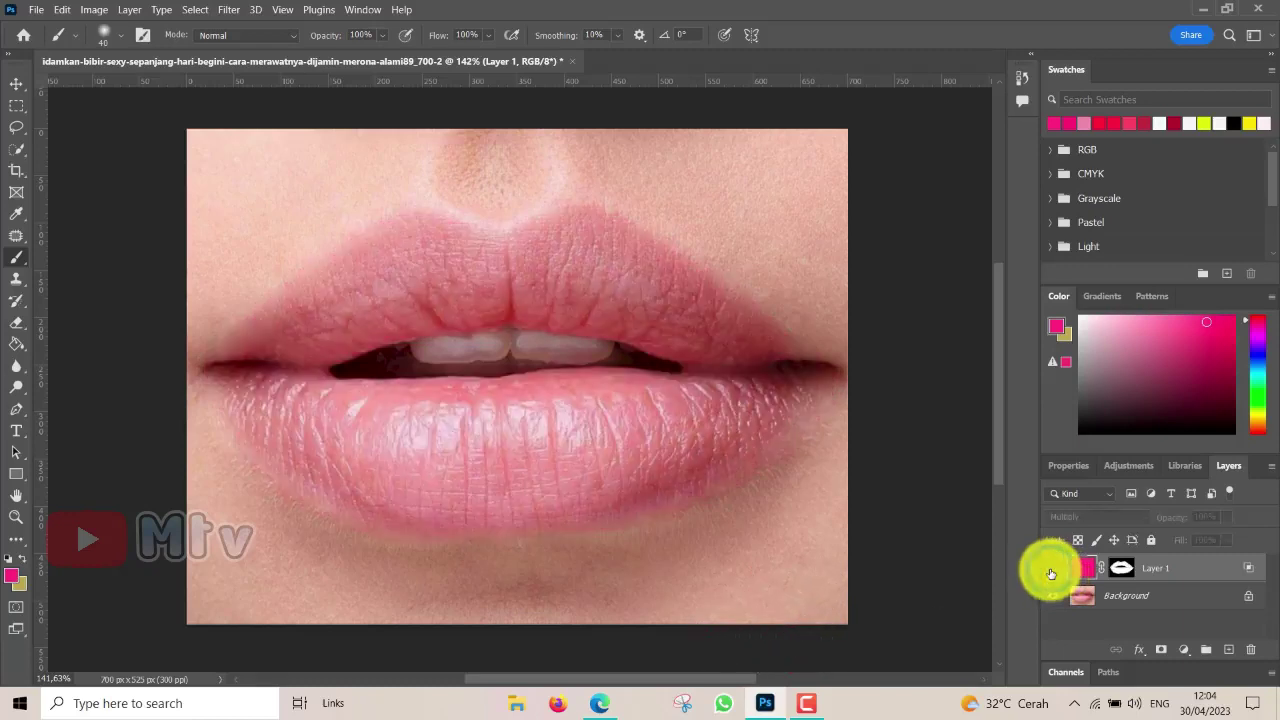
pyautogui.click(1053, 570)
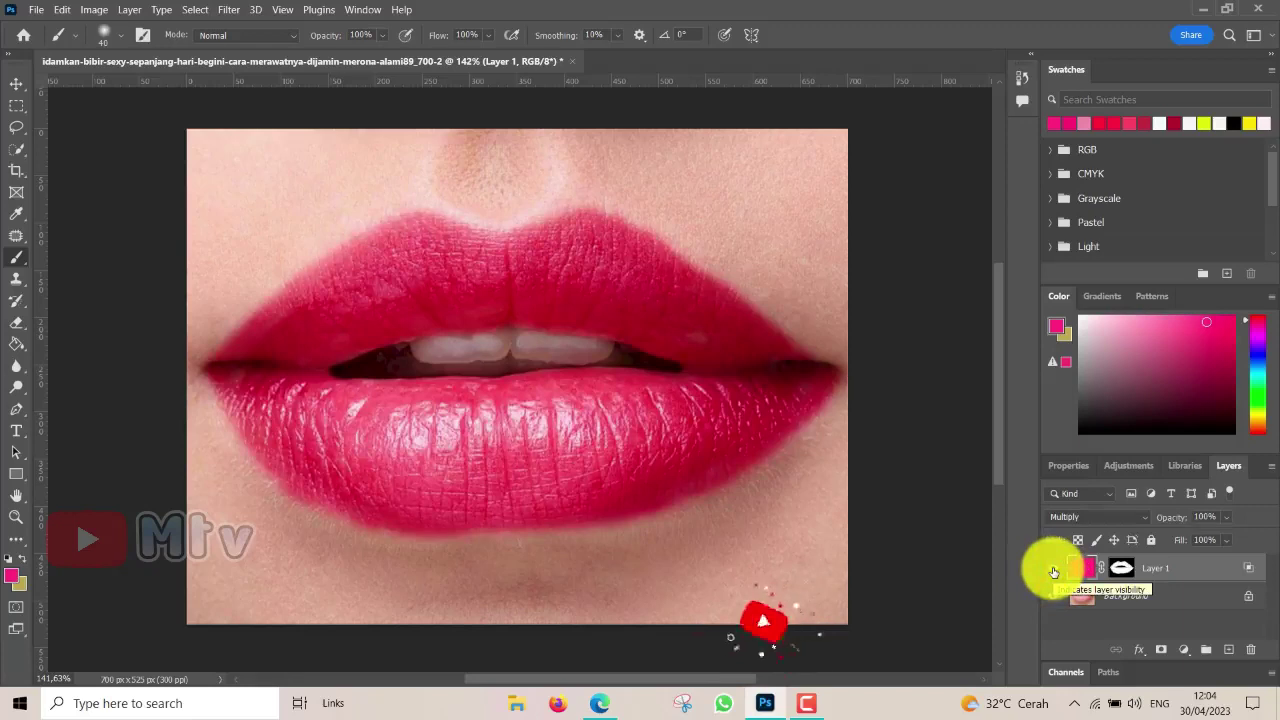
pyautogui.click(1053, 570)
pyautogui.click(1053, 570)
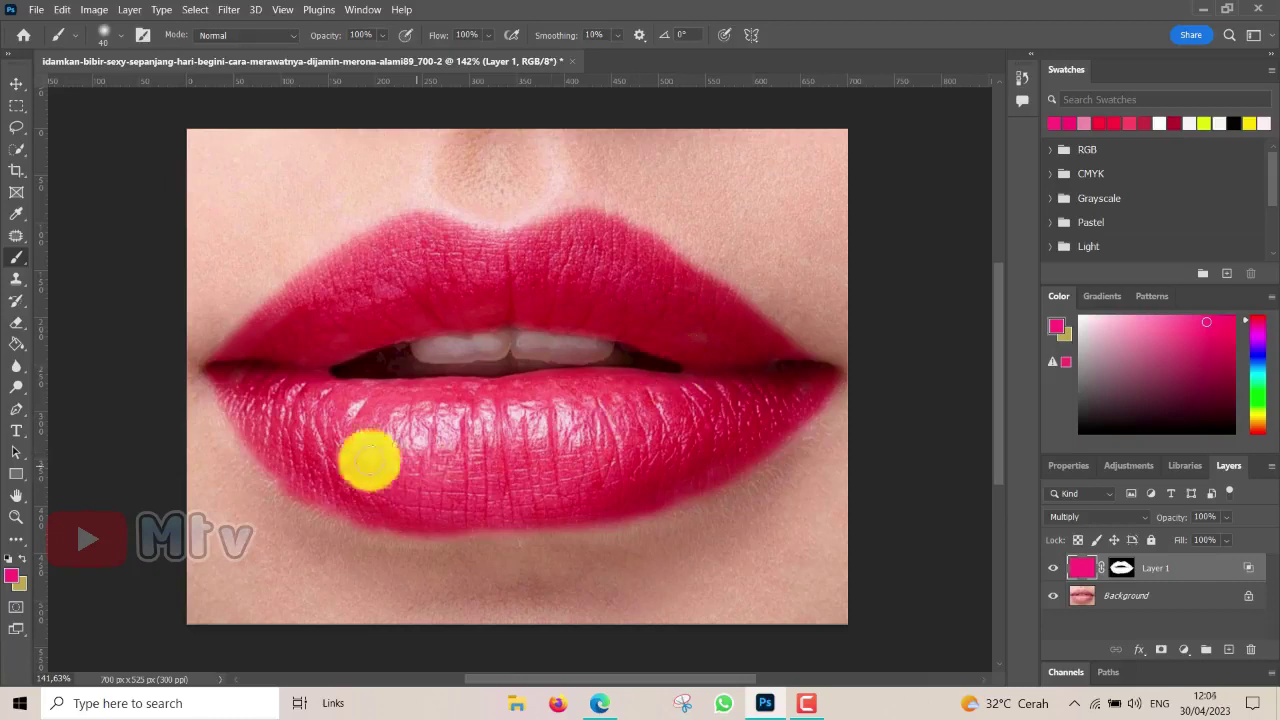
pyautogui.click(1079, 568)
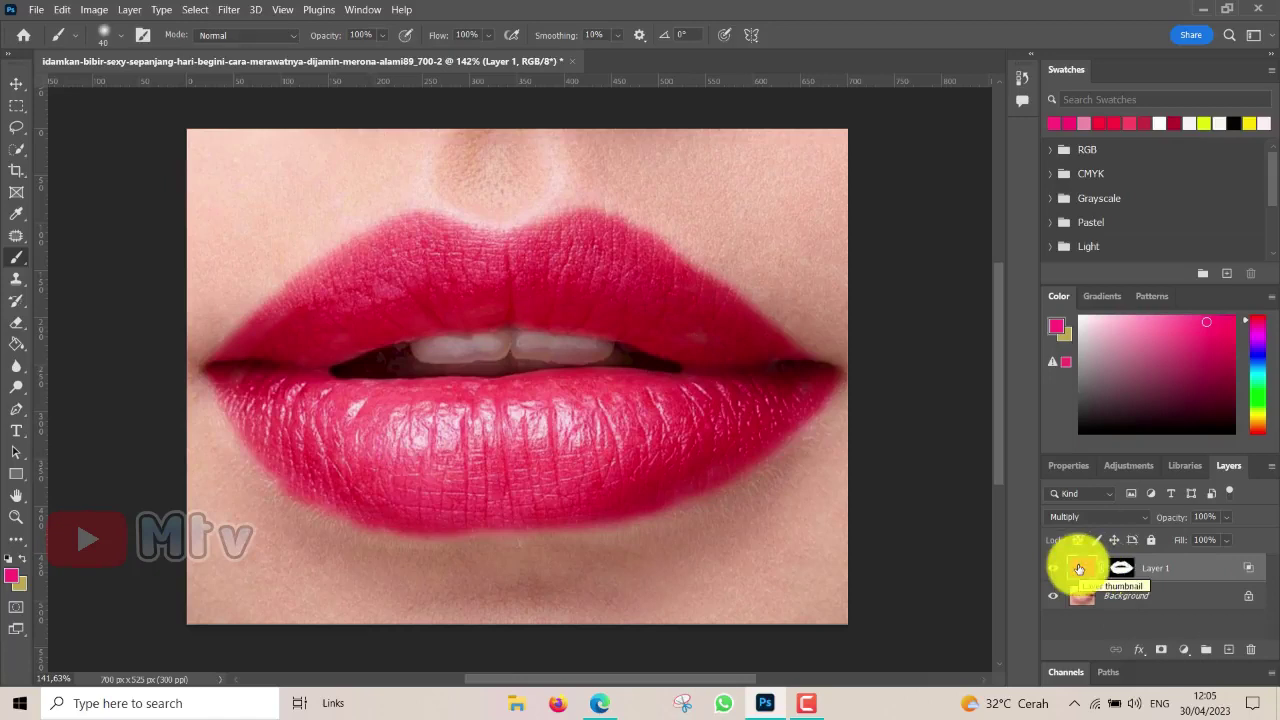
# Step: Shift Layer 1's hue to -27 in Hue/Saturation for magenta lips
pyautogui.hotkey('ctrl', 'u')
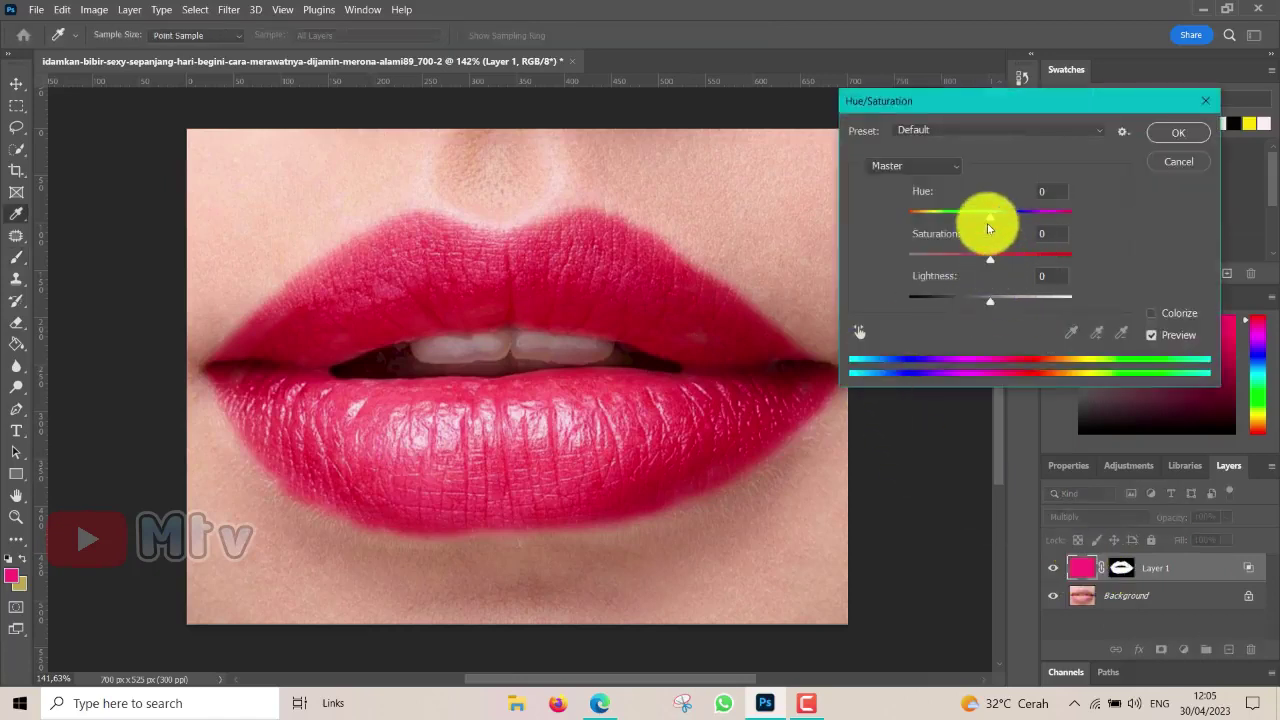
pyautogui.moveTo(991, 223); pyautogui.dragTo(965, 229)
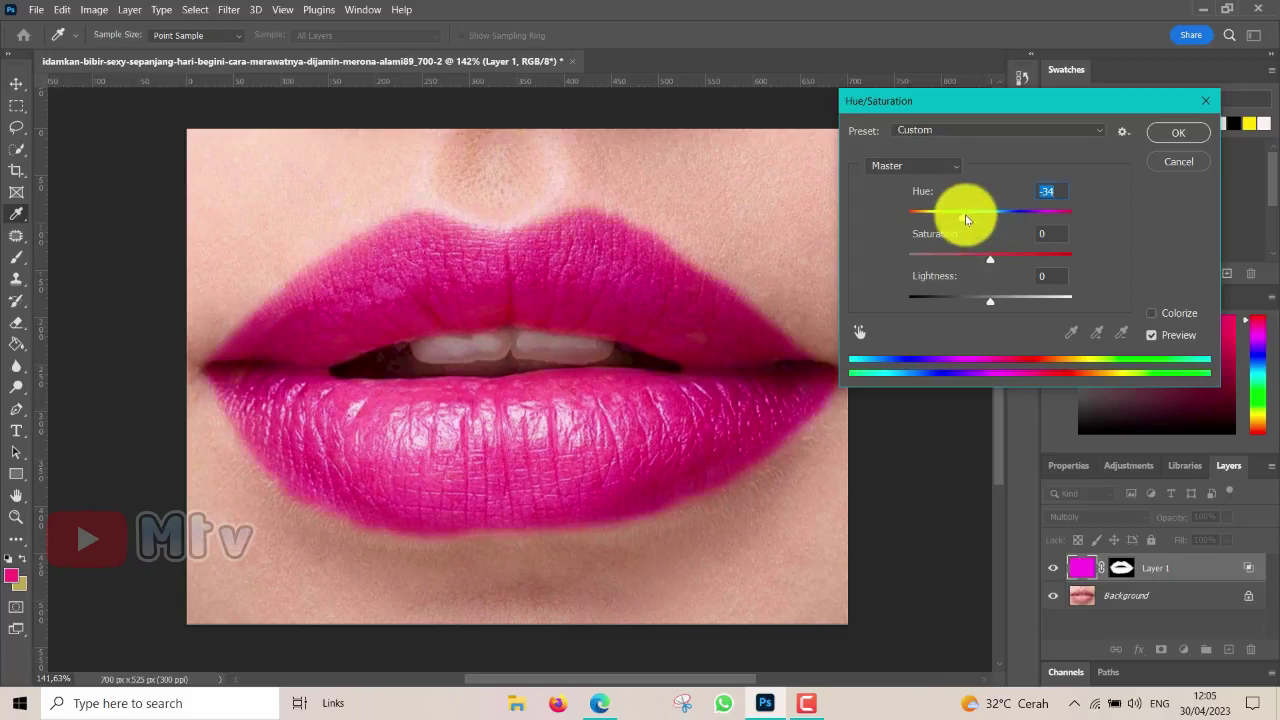
pyautogui.moveTo(965, 219); pyautogui.dragTo(1051, 219)
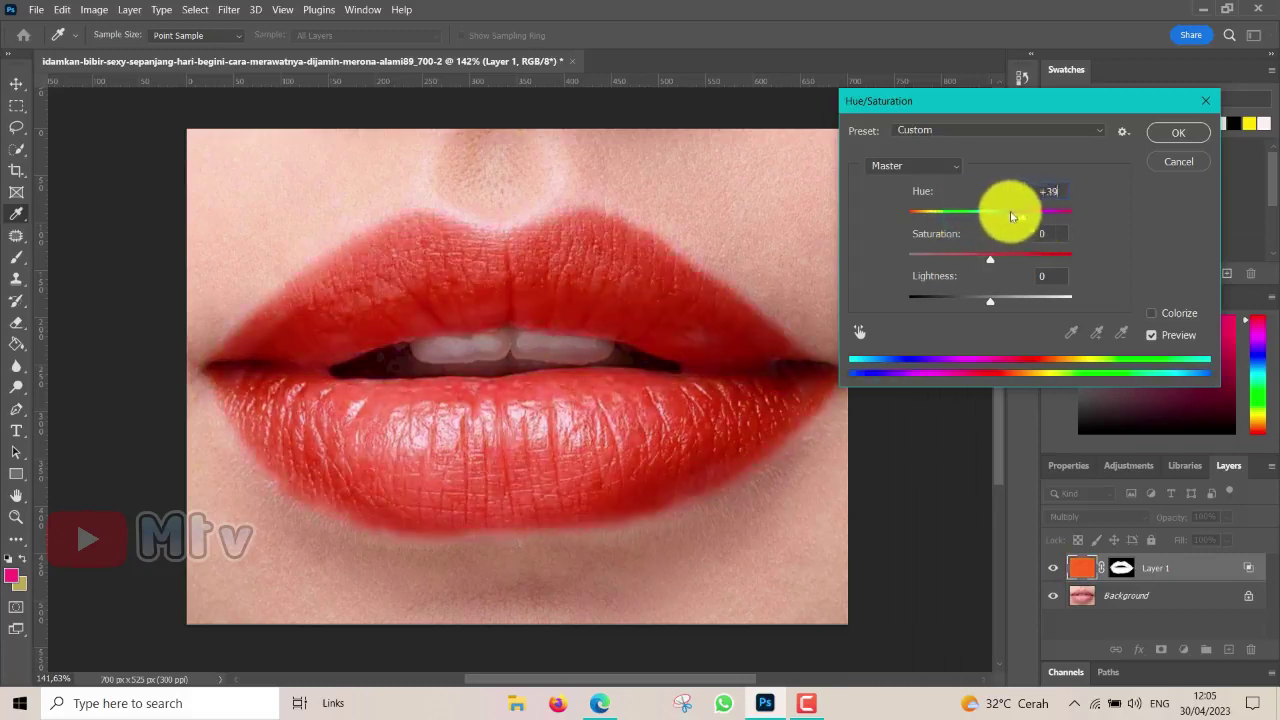
pyautogui.moveTo(1051, 219); pyautogui.dragTo(969, 222)
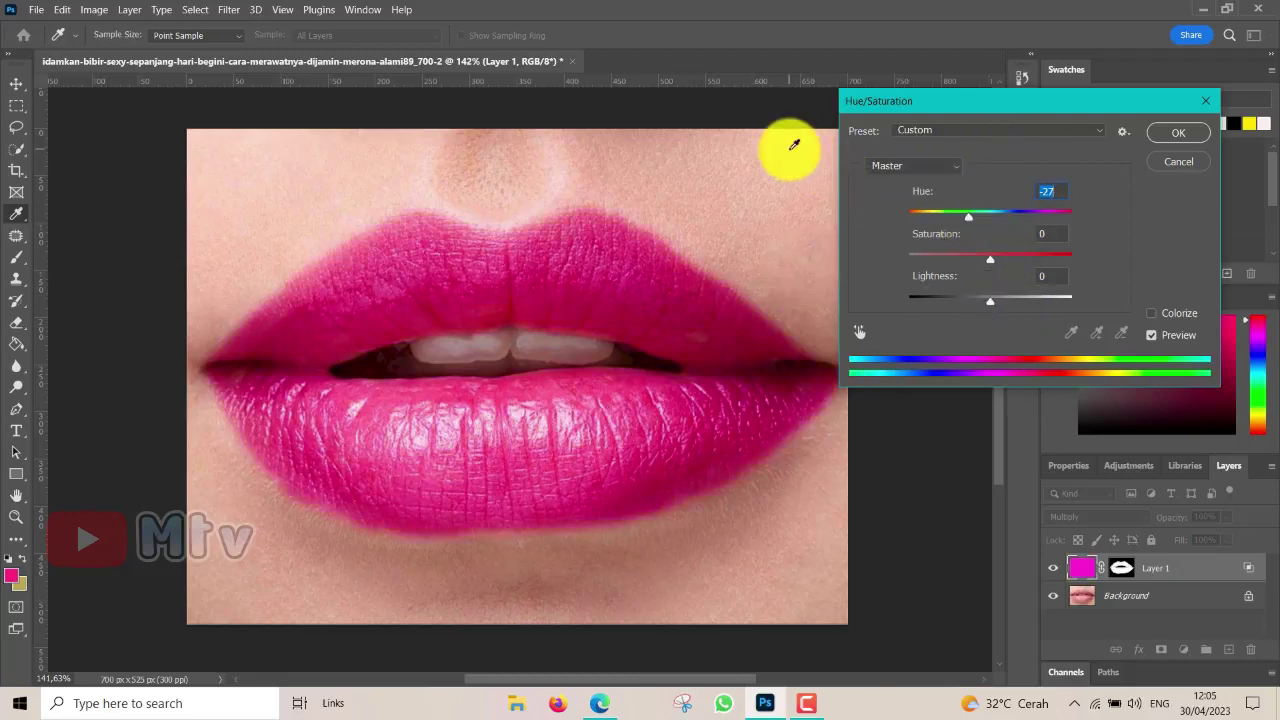
pyautogui.click(1178, 132)
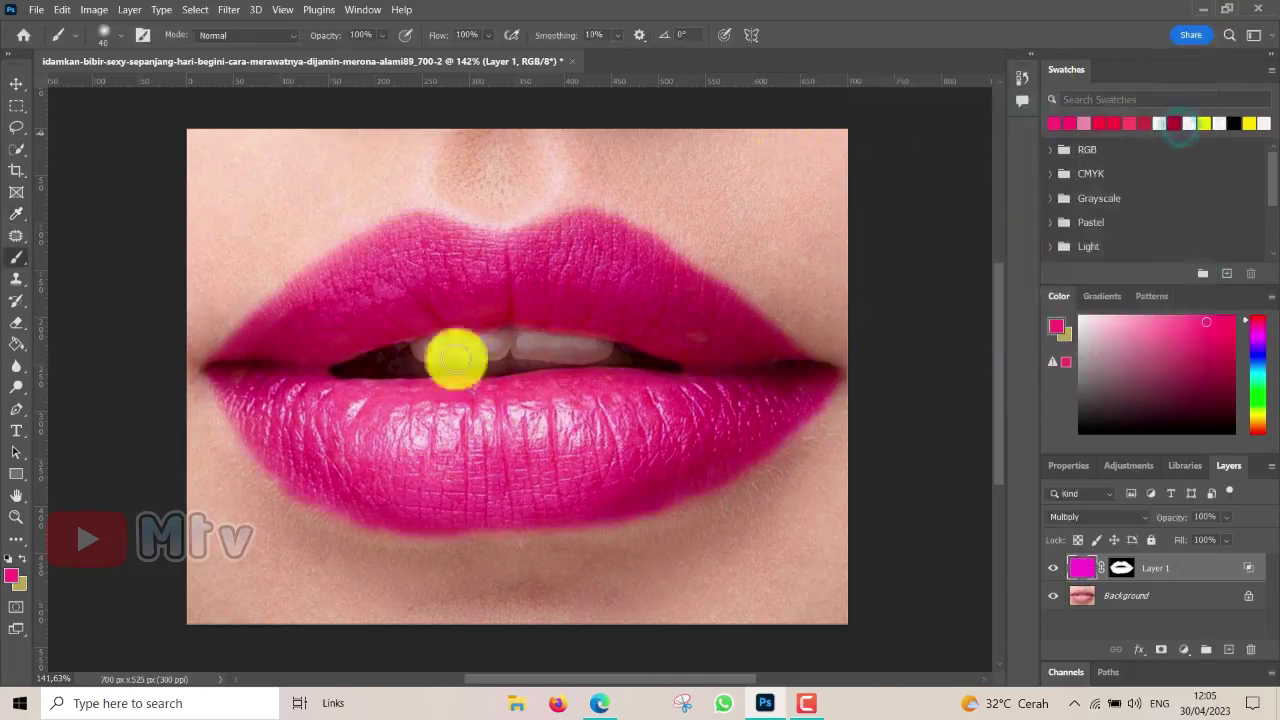